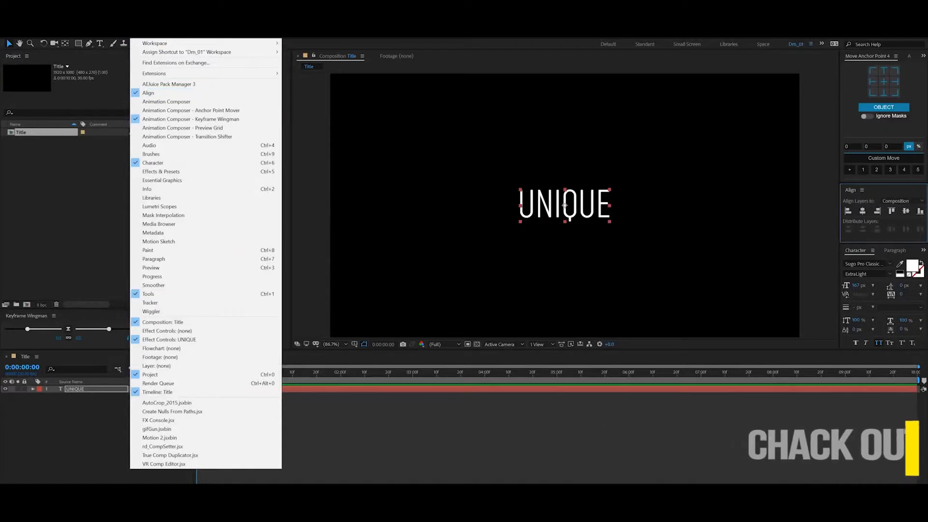
Add a Position animator to the UNIQUE text layer.
click(70, 459)
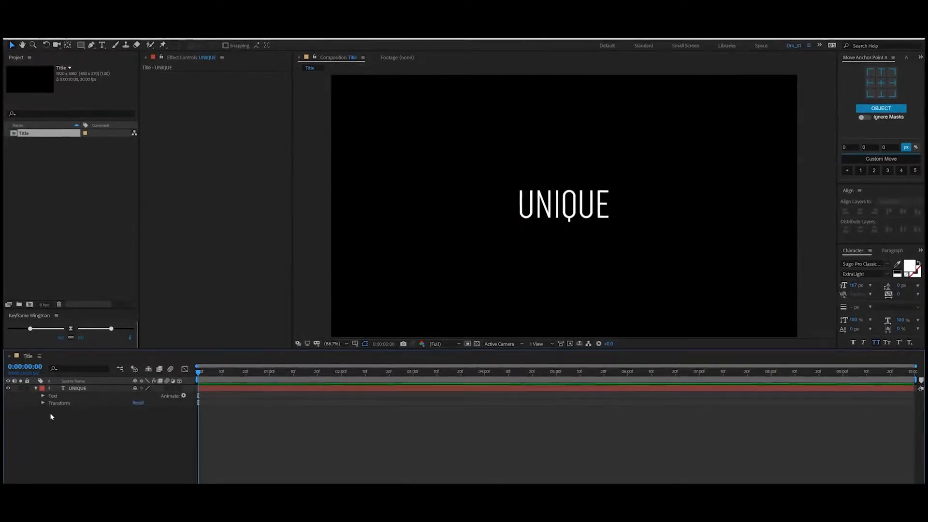
click(35, 380)
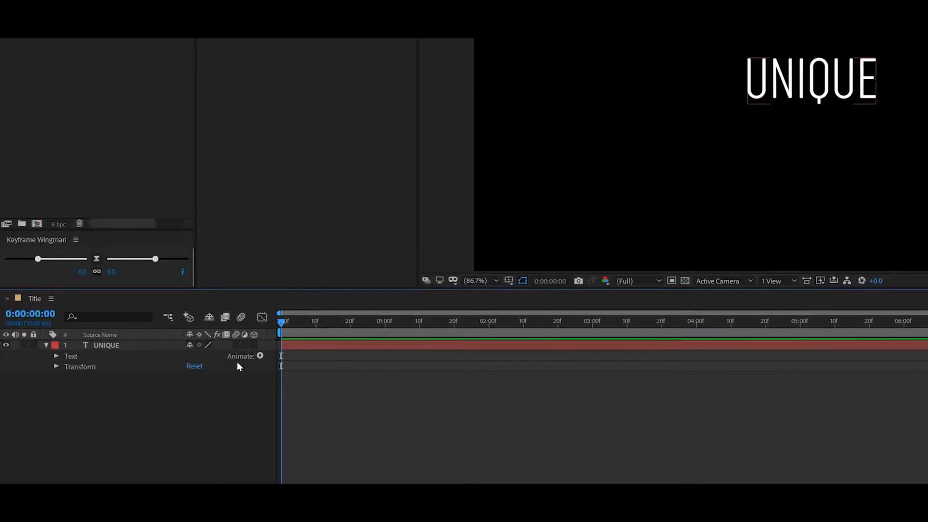
click(57, 357)
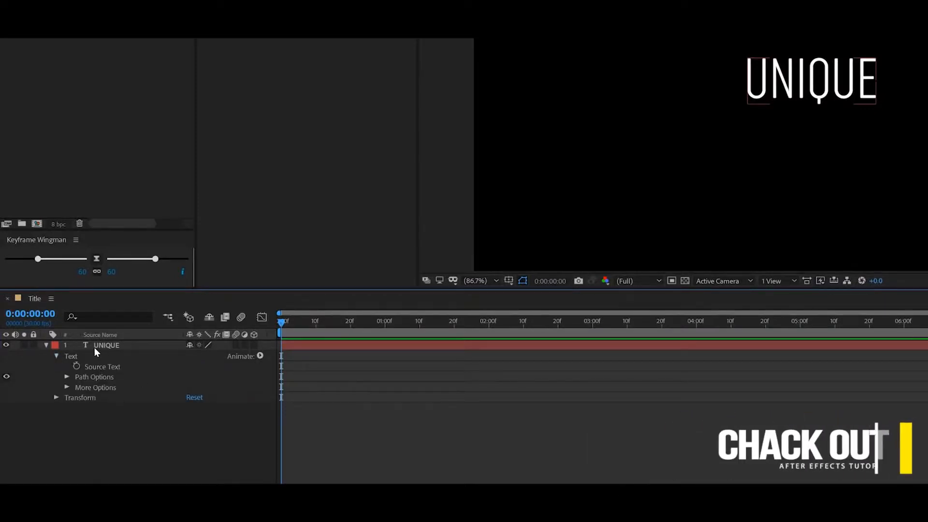
click(260, 355)
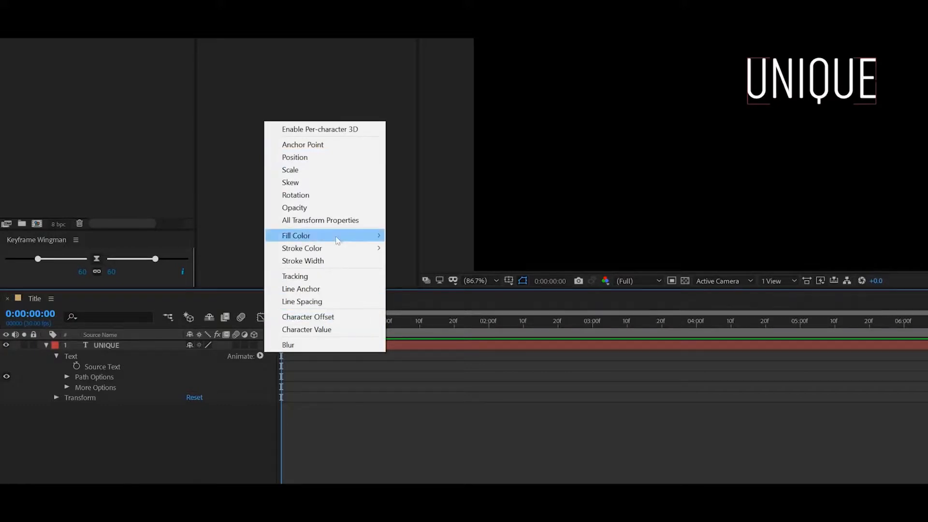
click(308, 157)
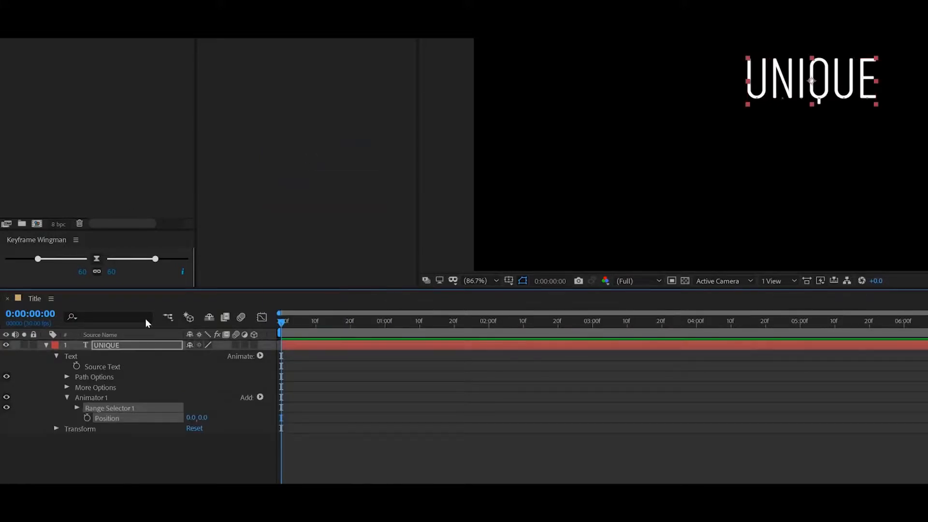
click(192, 451)
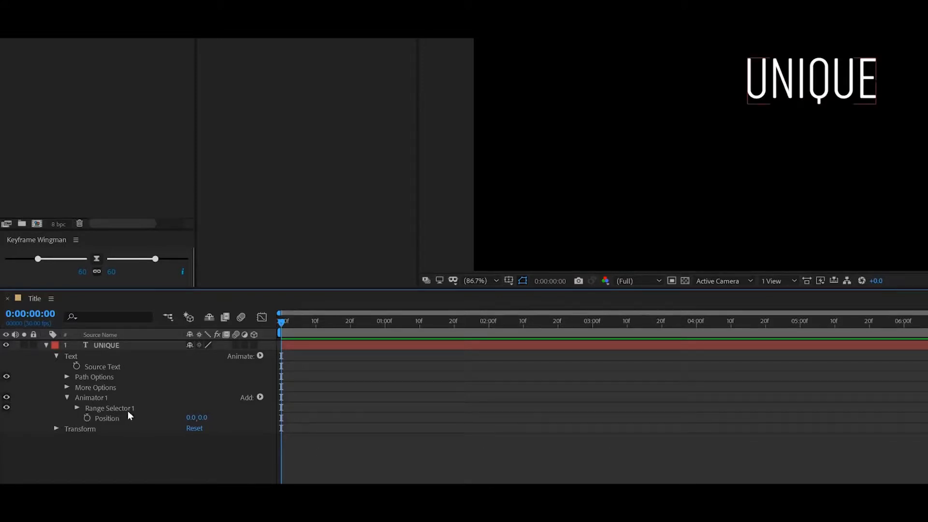
Enable per-character 3D for the text layer through Animator 1.
click(88, 398)
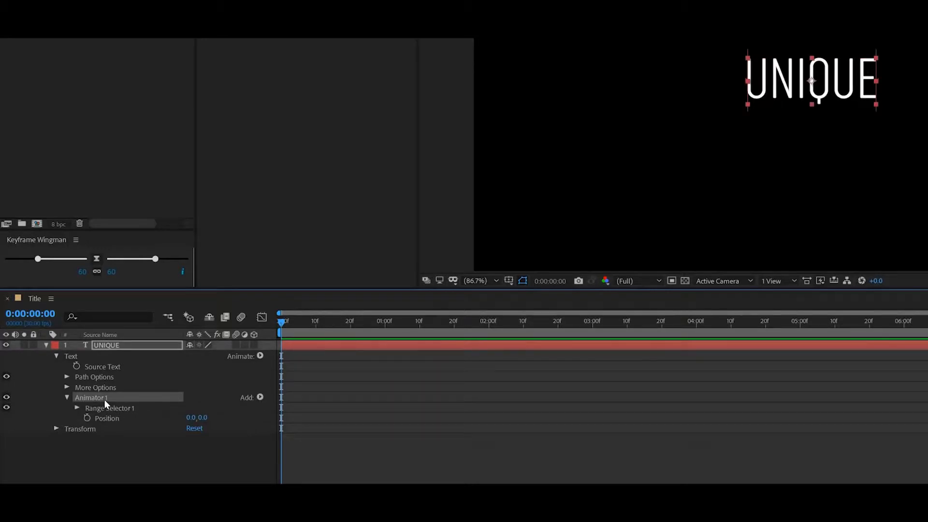
click(260, 397)
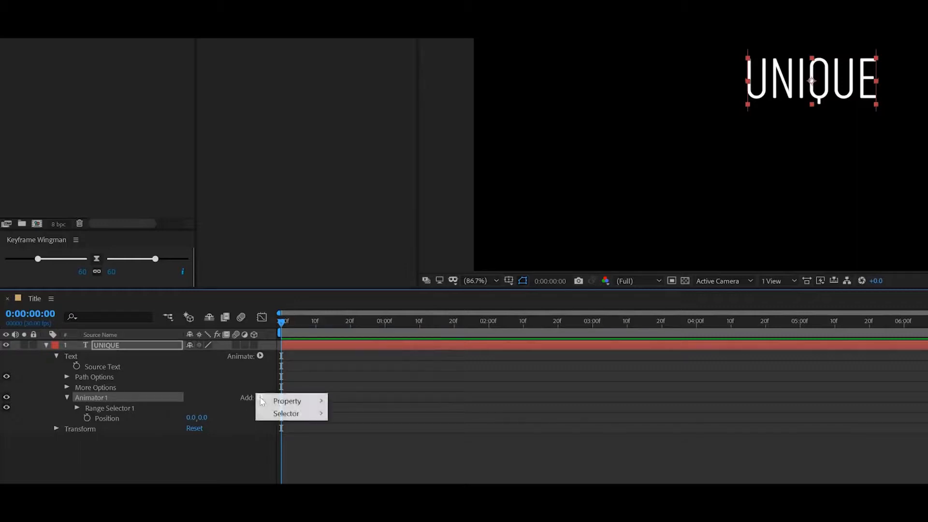
mouse_move(284, 404)
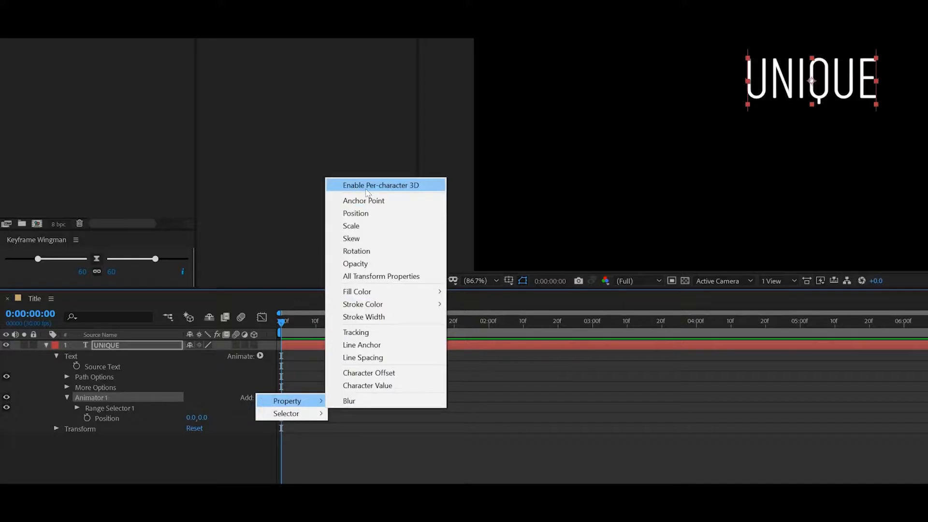
click(397, 189)
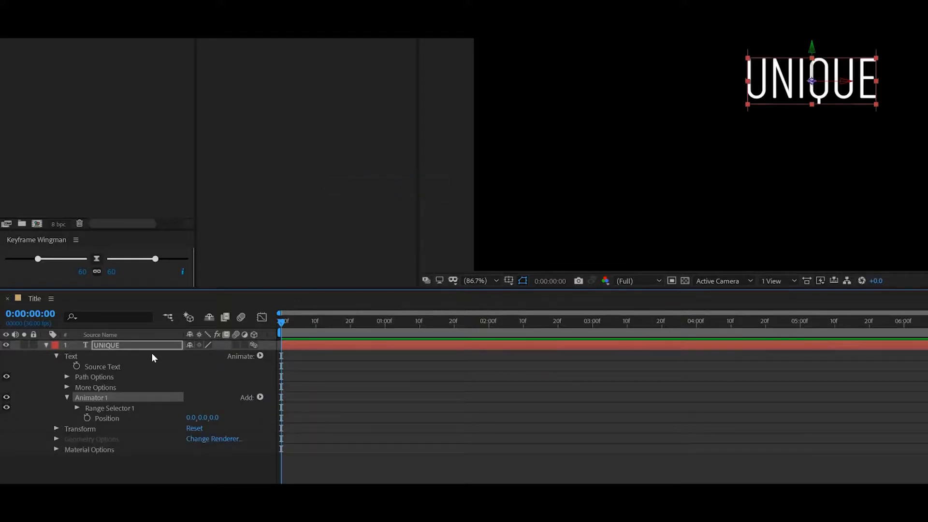
Set the animator's Z position to about -2778, testing the range selector's Offset along the way.
drag(210, 418, 145, 419)
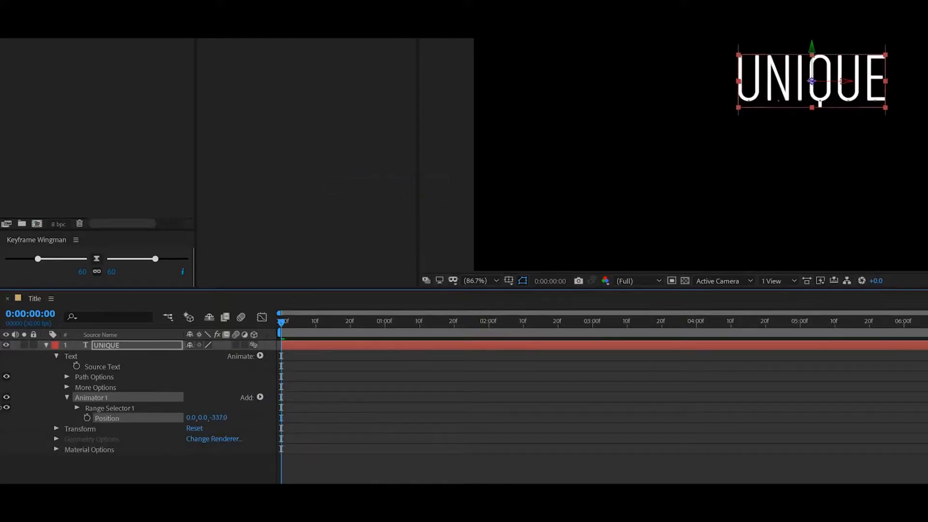
drag(2, 407, 95, 469)
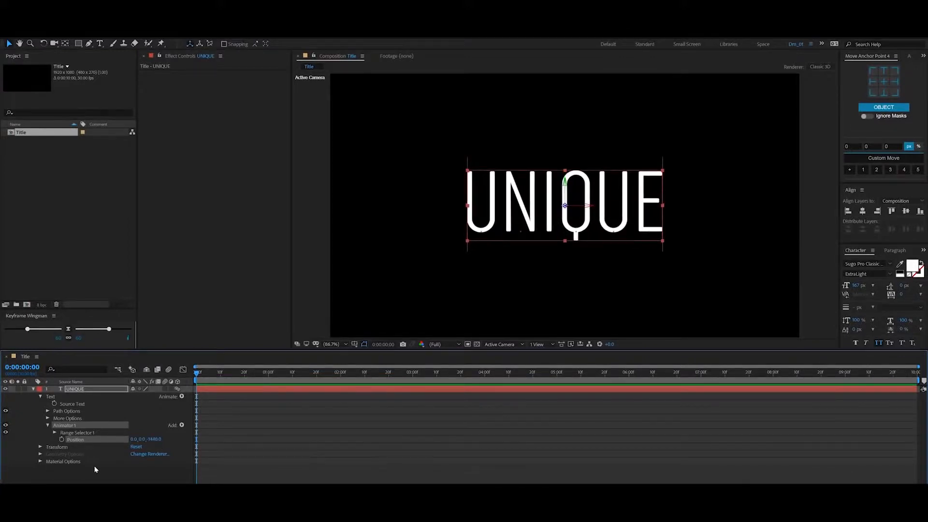
click(56, 433)
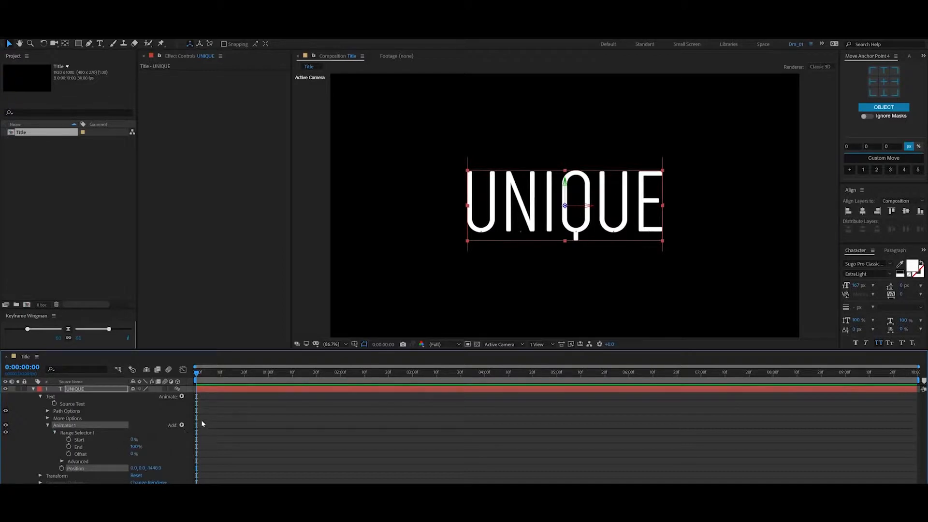
mouse_move(134, 456)
mouse_down()
mouse_move(160, 456)
mouse_move(133, 449)
mouse_move(146, 453)
mouse_up()
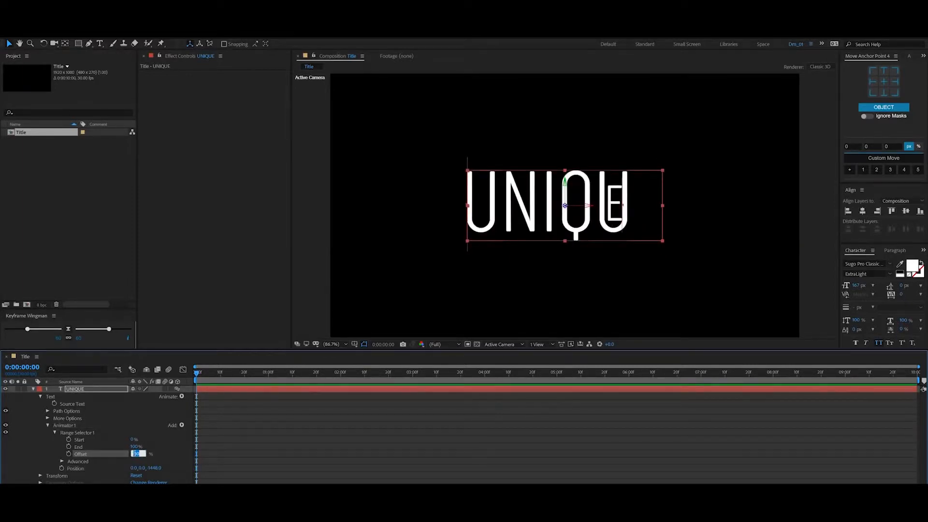
click(163, 466)
drag(157, 469, 92, 466)
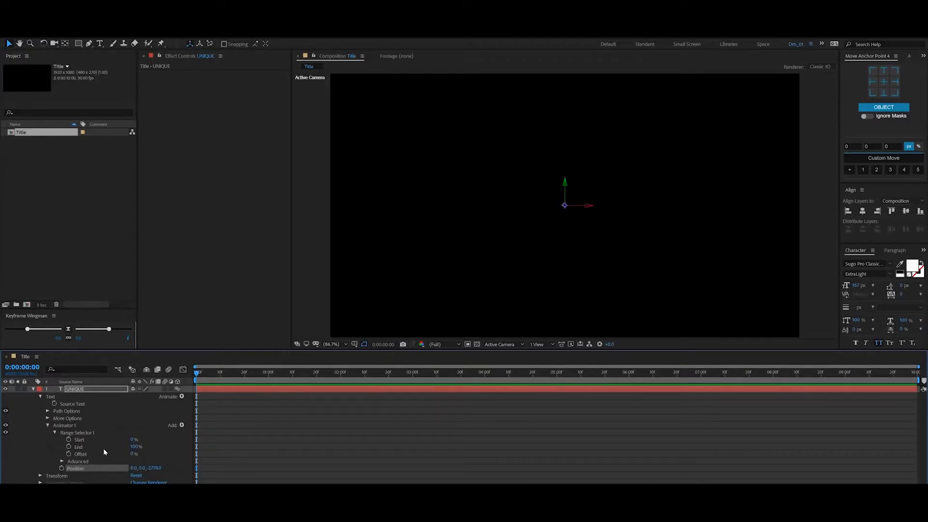
Keyframe the range selector's Offset from 0% at the start to 100% at 2 seconds, and preview the animation.
click(68, 454)
drag(290, 380, 341, 379)
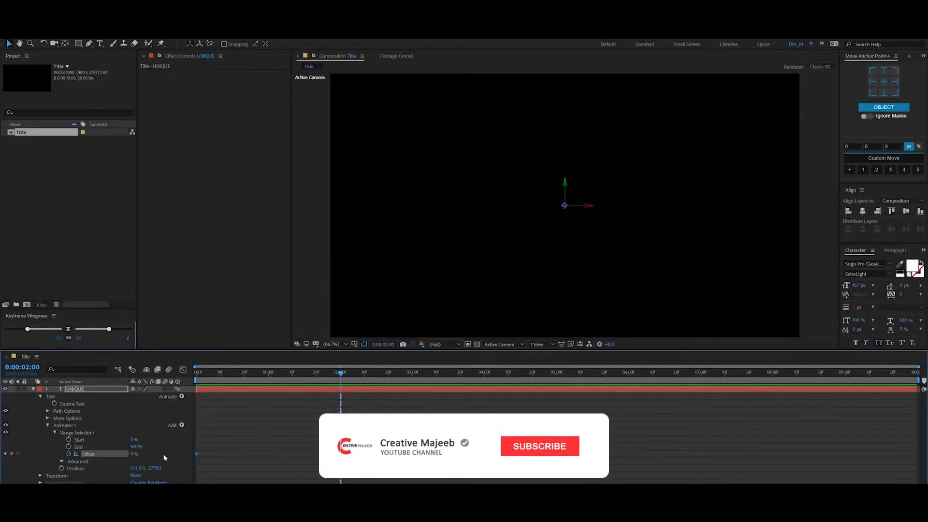
drag(134, 458, 241, 409)
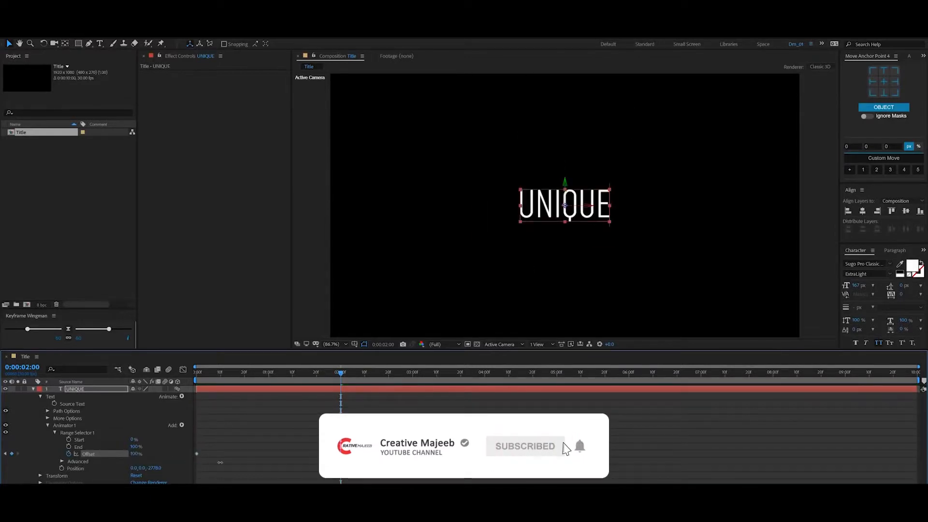
click(199, 373)
key(space)
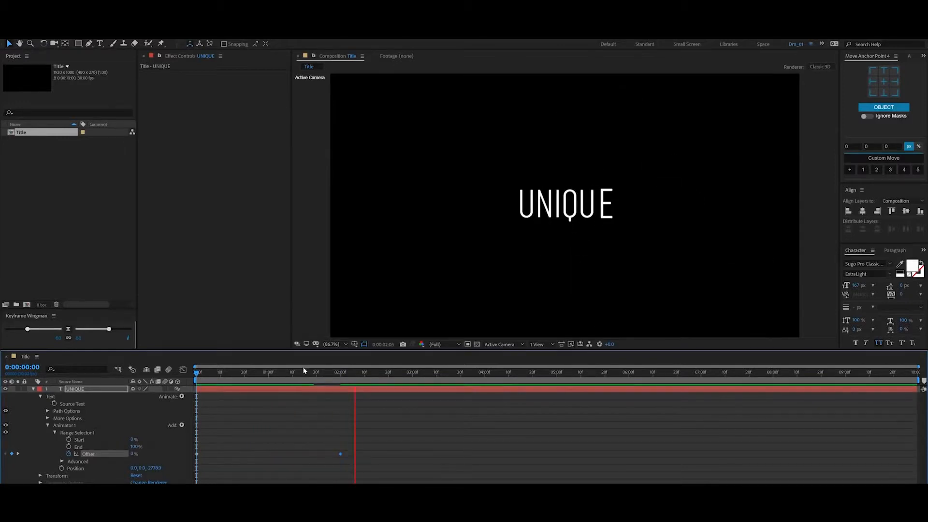
drag(297, 374, 239, 383)
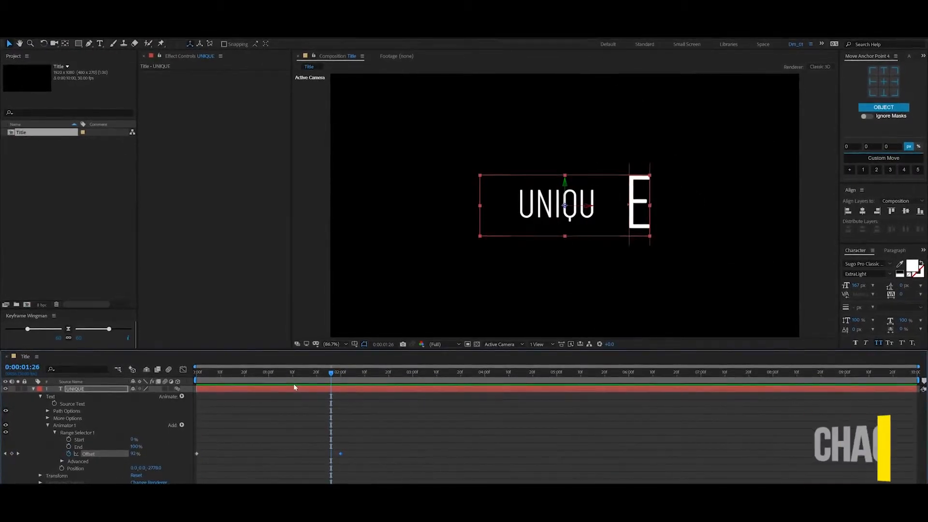
Change the range selector's Shape to Ramp Up in its advanced settings.
click(62, 461)
scroll(60, 463, down, 1)
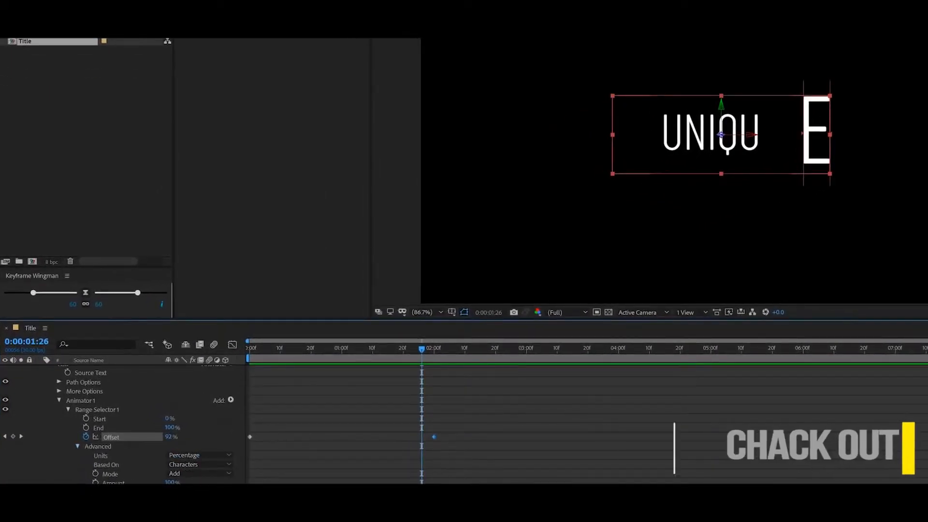
click(199, 491)
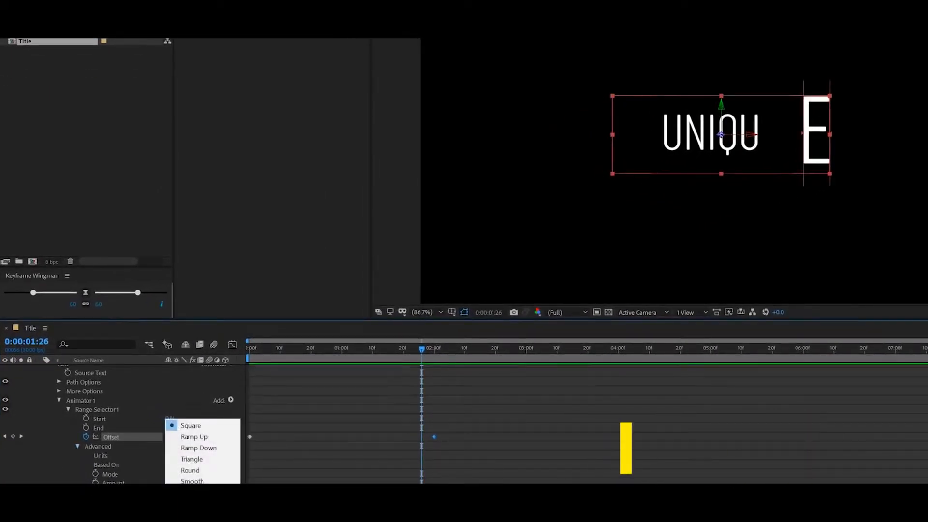
click(199, 437)
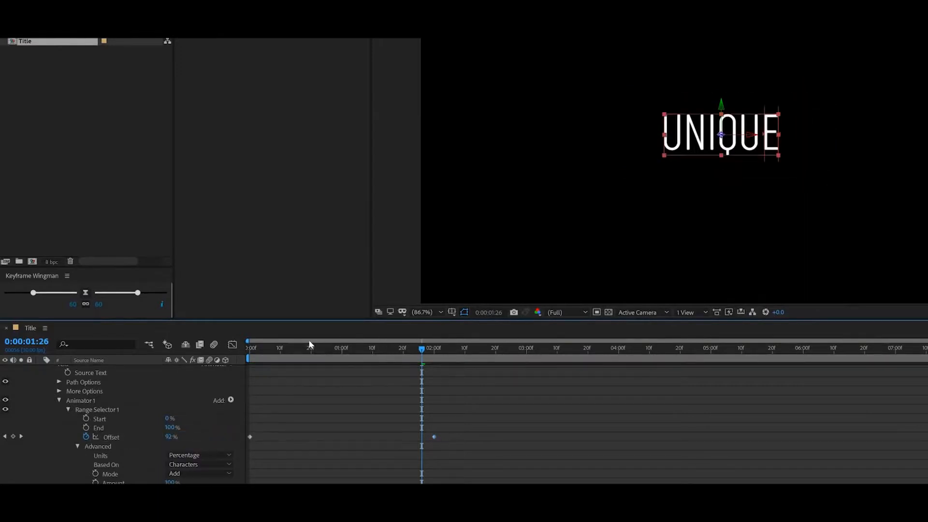
Set the first Offset keyframe at the start of the composition to -99% and preview the animation.
key(Home)
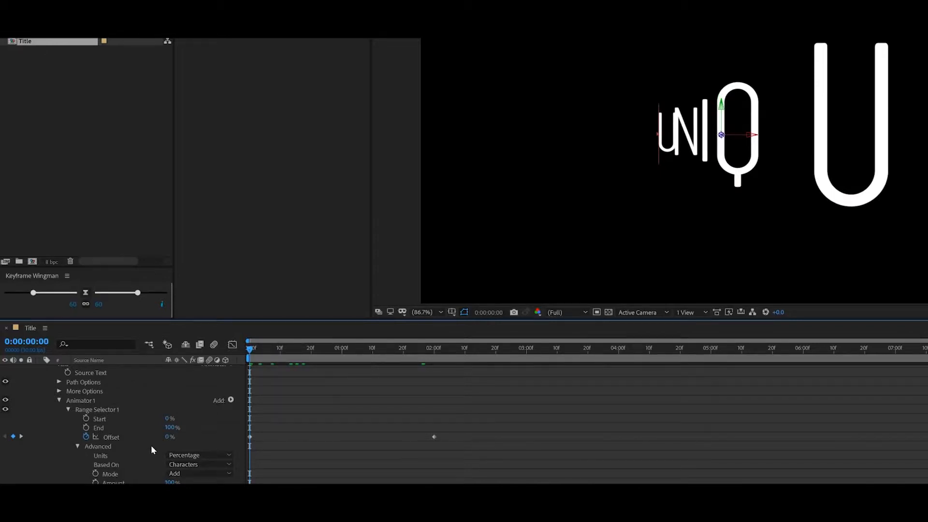
drag(169, 437, 116, 437)
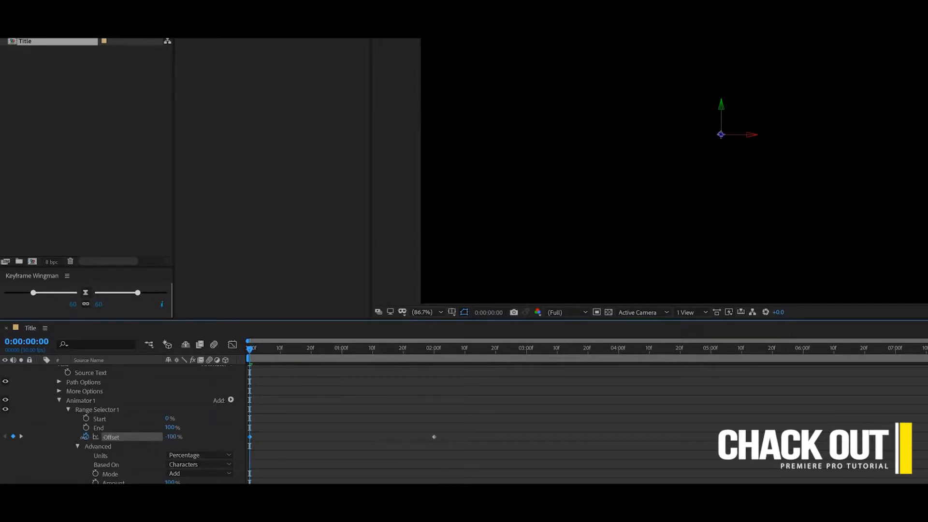
key(space)
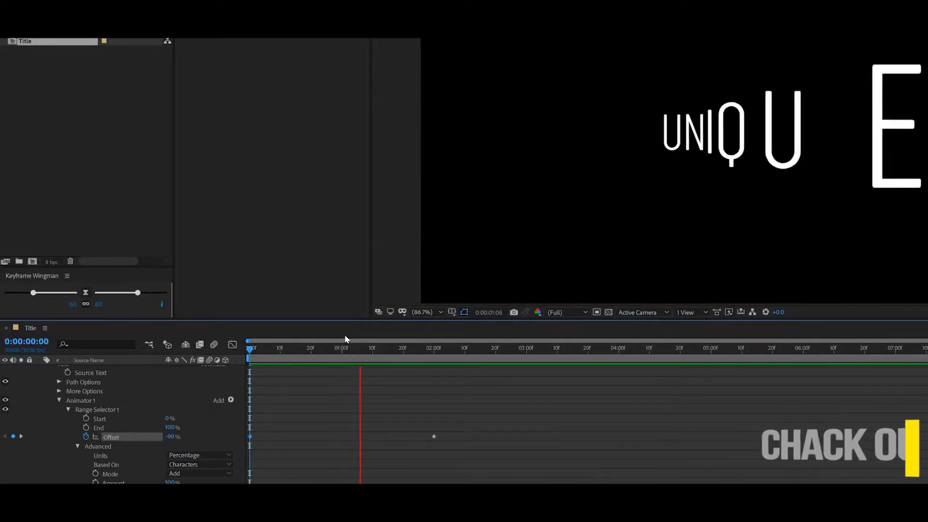
mouse_move(335, 349)
mouse_down()
mouse_move(312, 349)
mouse_move(320, 354)
mouse_up()
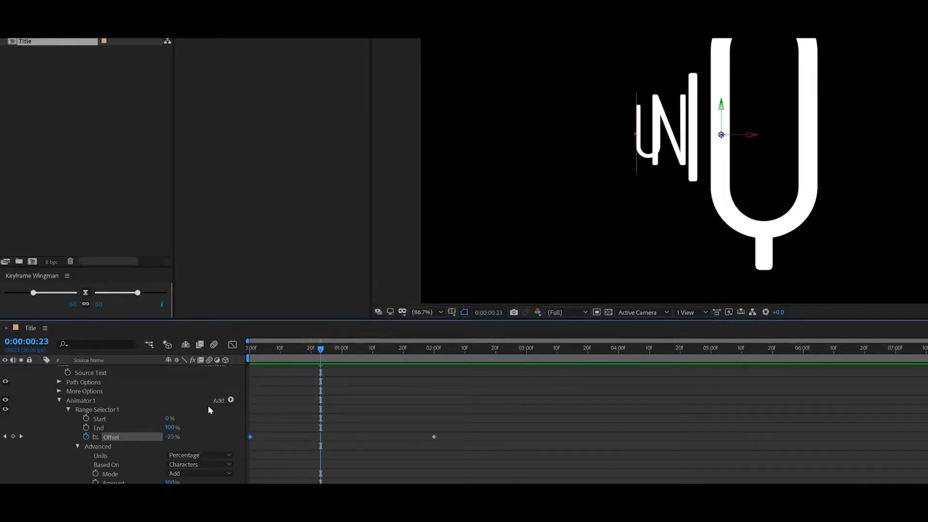
Set the range selector's Ease Low to 100% and preview the letter animation from the start.
scroll(208, 405, down, 2)
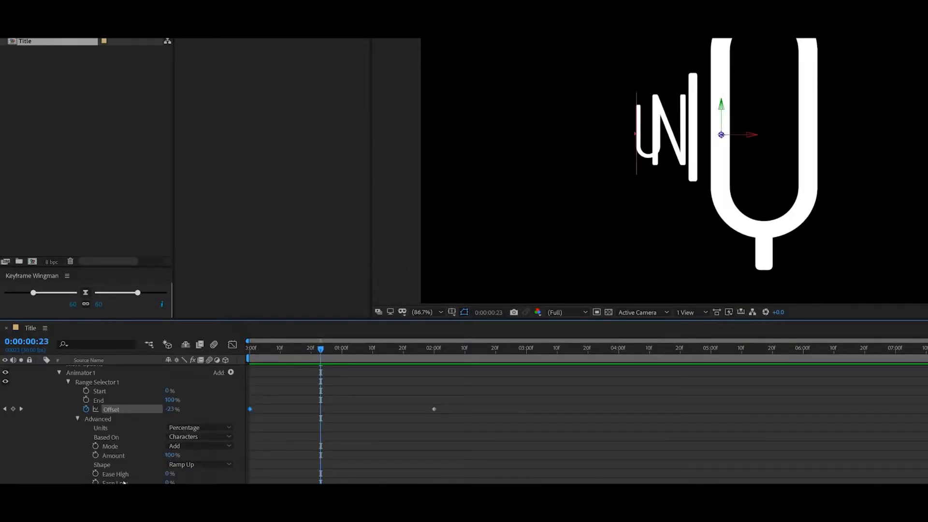
drag(168, 483, 273, 481)
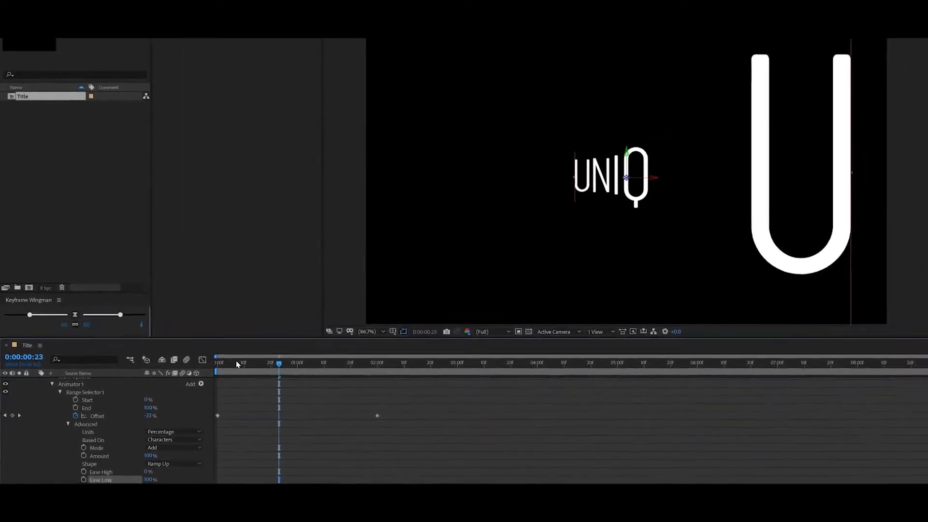
key(Home)
key(space)
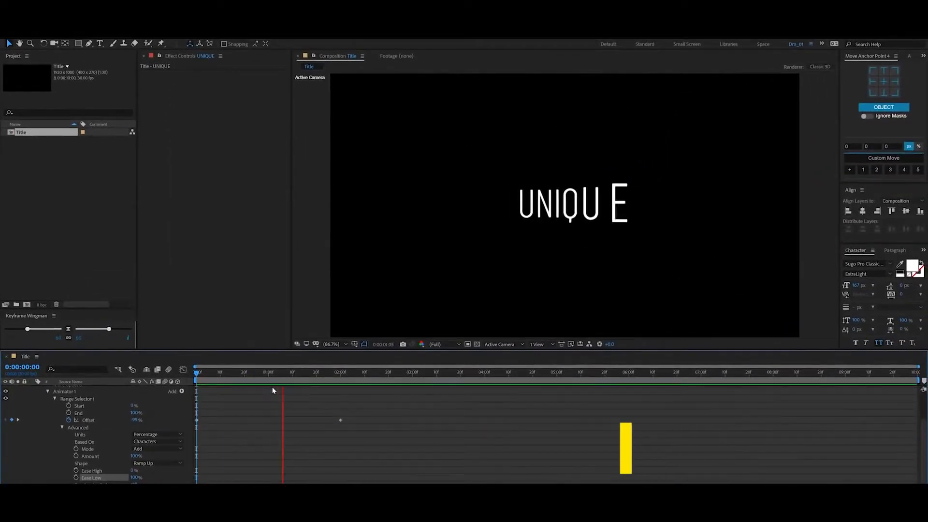
key(space)
key(space)
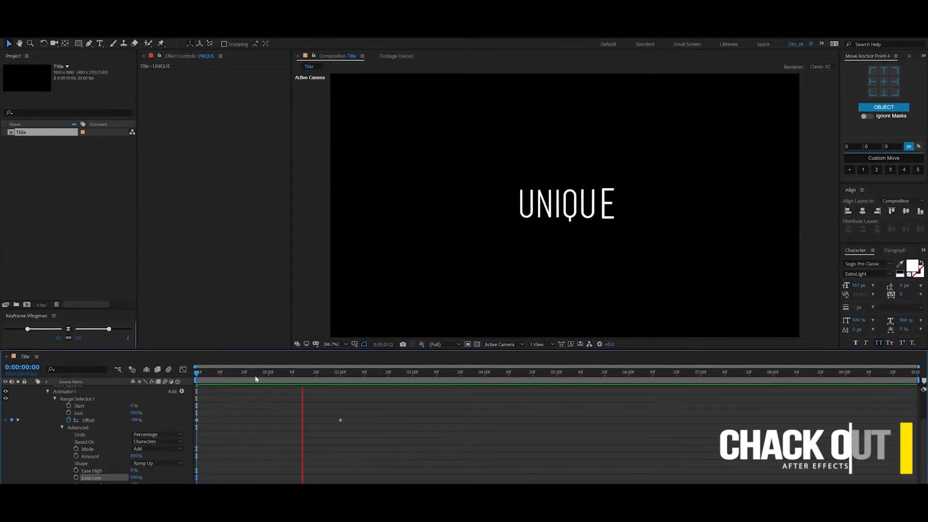
drag(300, 372, 250, 385)
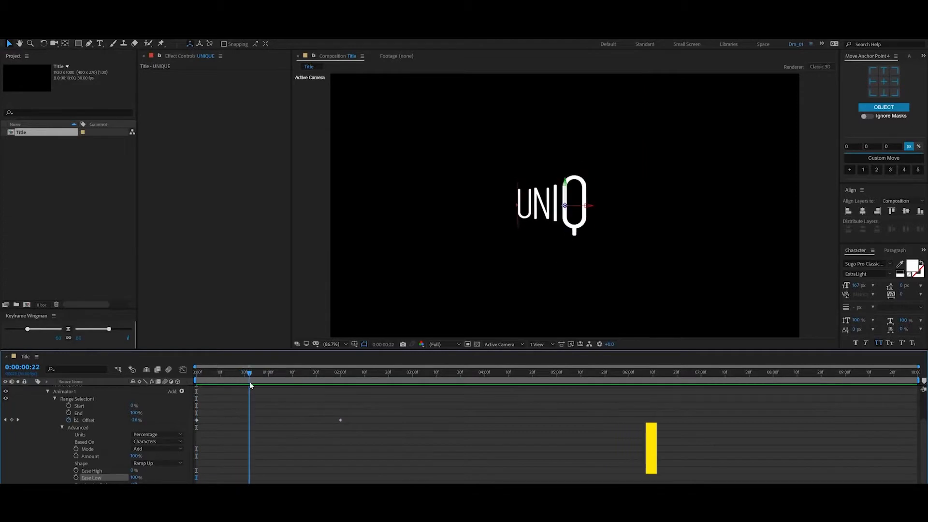
Collapse the range selector's settings and add a Rotation property to Animator 1 of the UNIQUE layer.
click(63, 427)
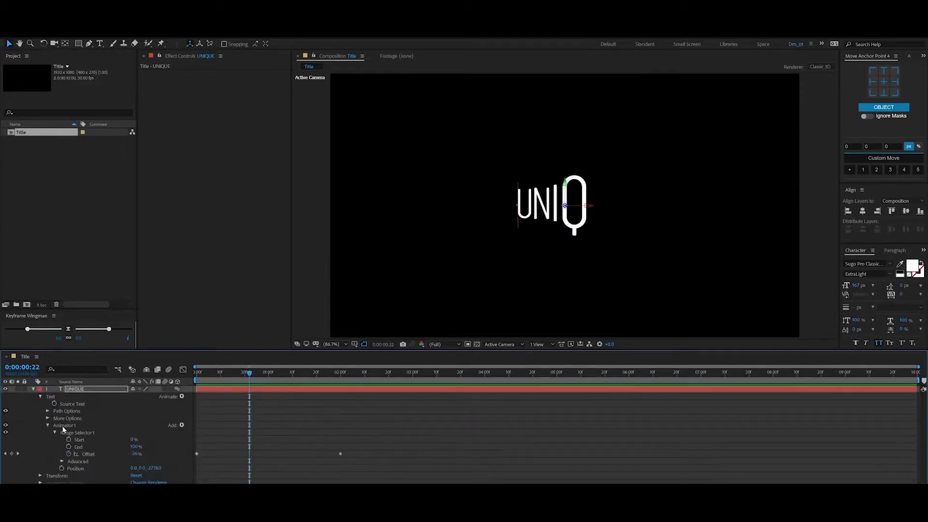
click(55, 433)
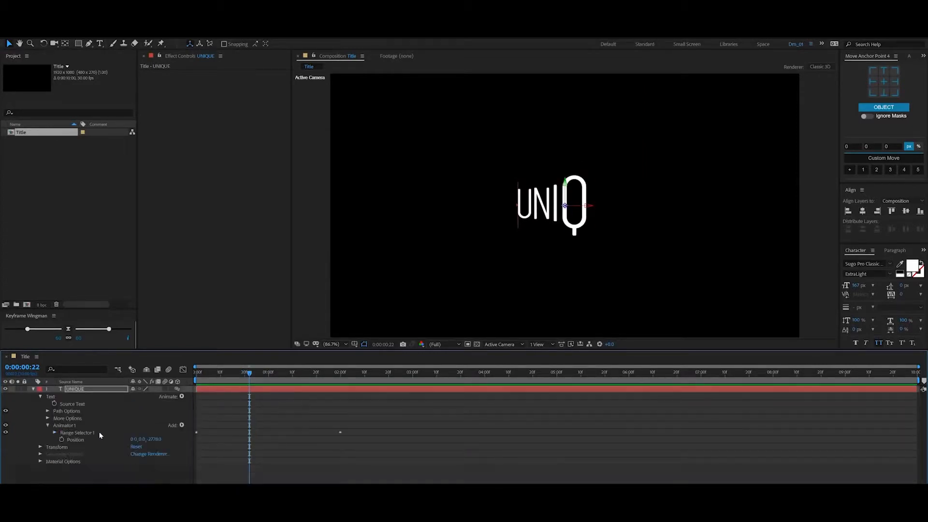
click(47, 425)
click(48, 426)
click(181, 425)
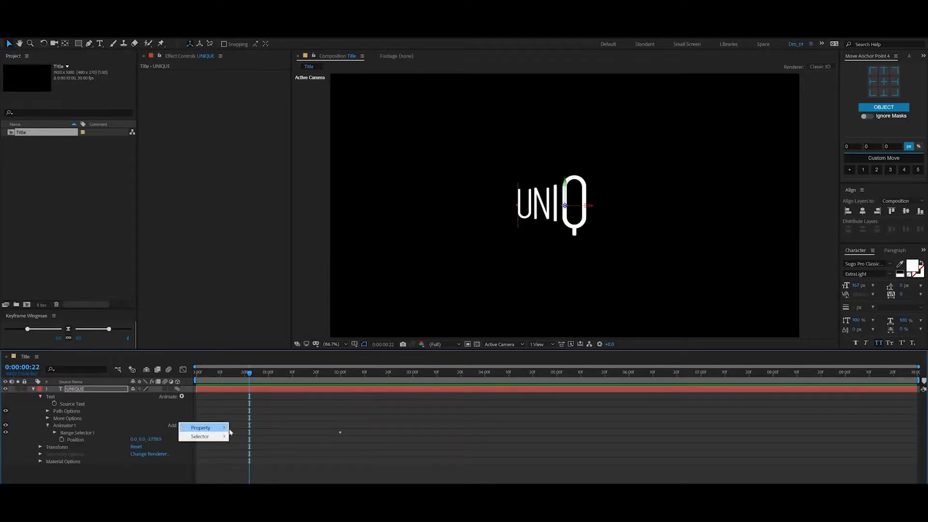
mouse_move(213, 427)
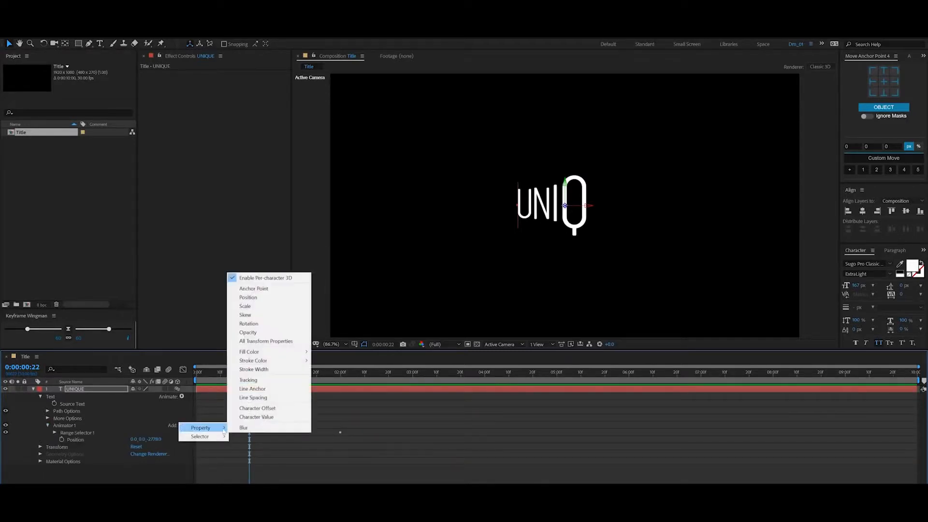
click(274, 323)
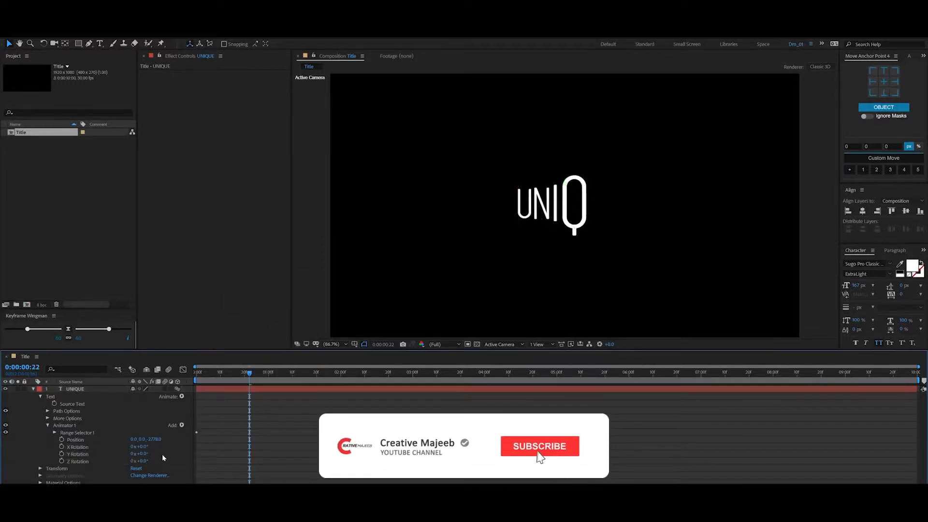
Set Animator 1's Z Rotation to 12° and scrub through the animation to check the tilted letters.
drag(141, 461, 152, 461)
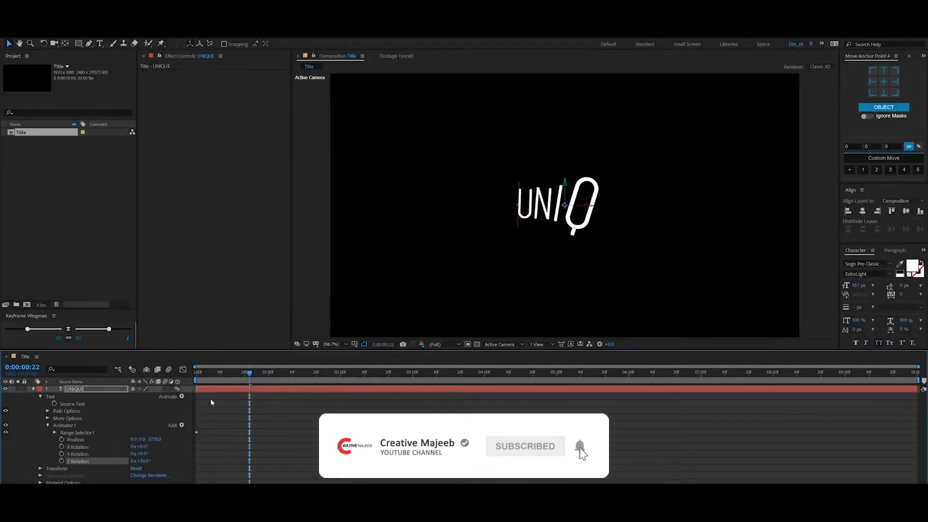
drag(219, 377, 303, 391)
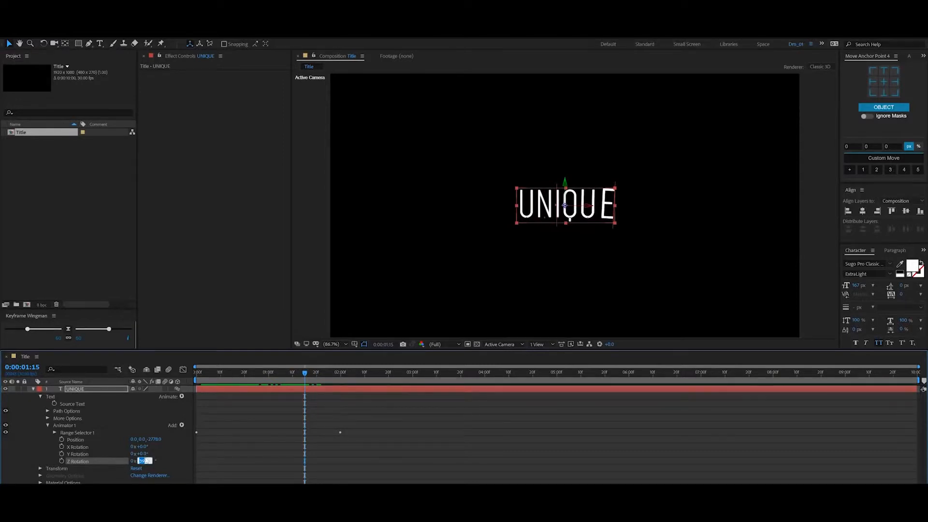
click(323, 400)
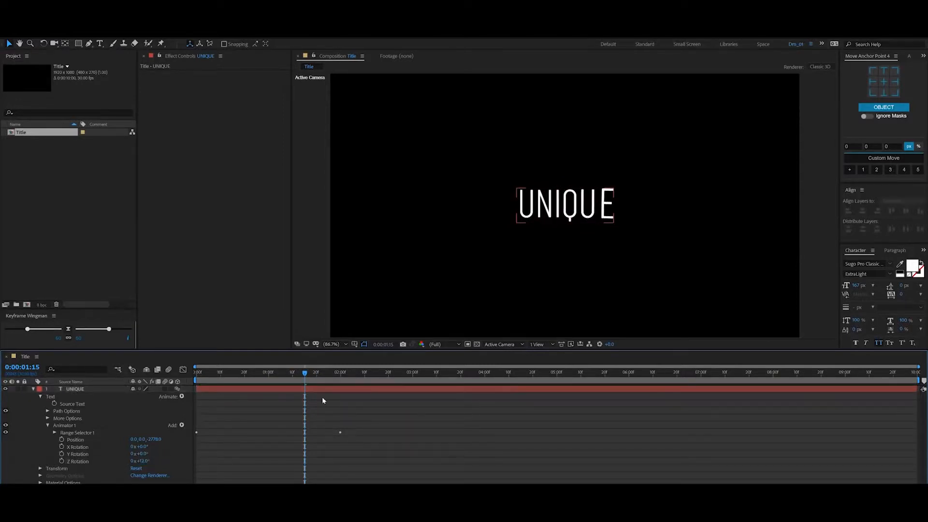
drag(267, 374, 251, 382)
Add a Blur property to Animator 1 and set it to 5.0.
click(47, 425)
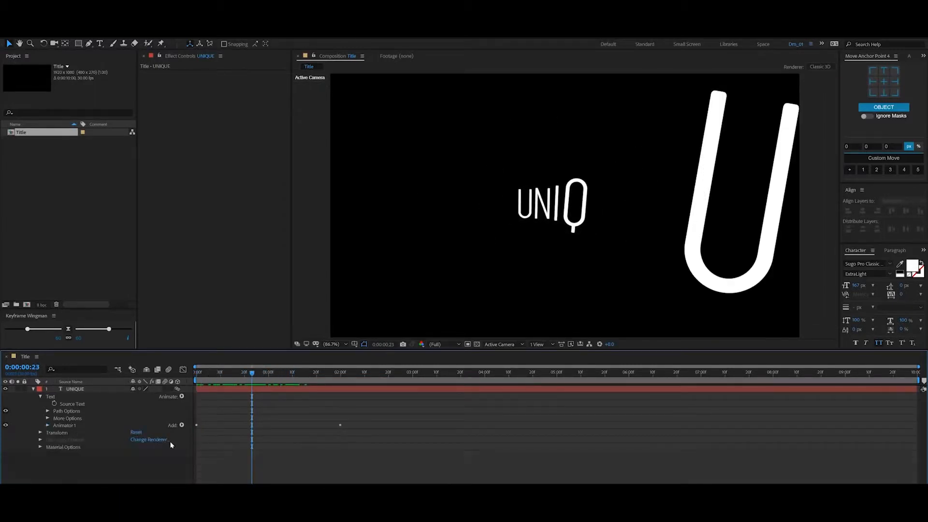
click(182, 425)
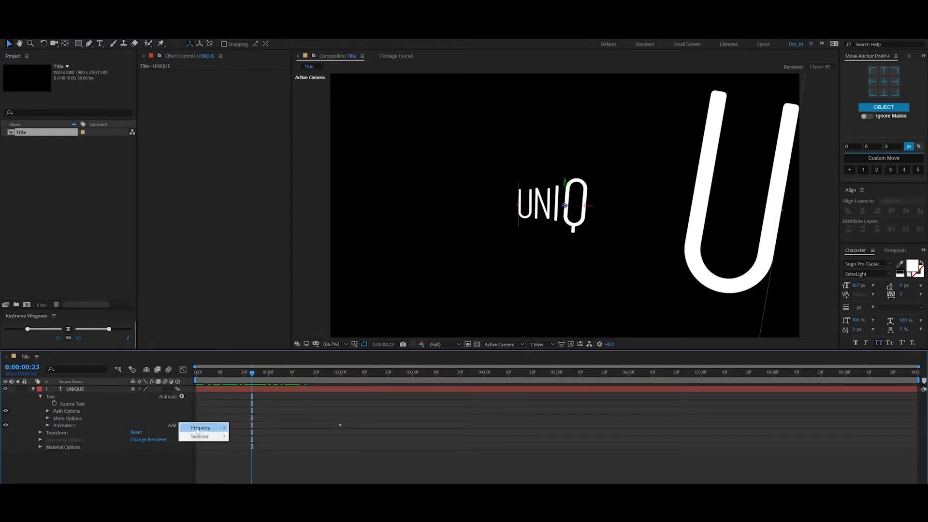
mouse_move(202, 428)
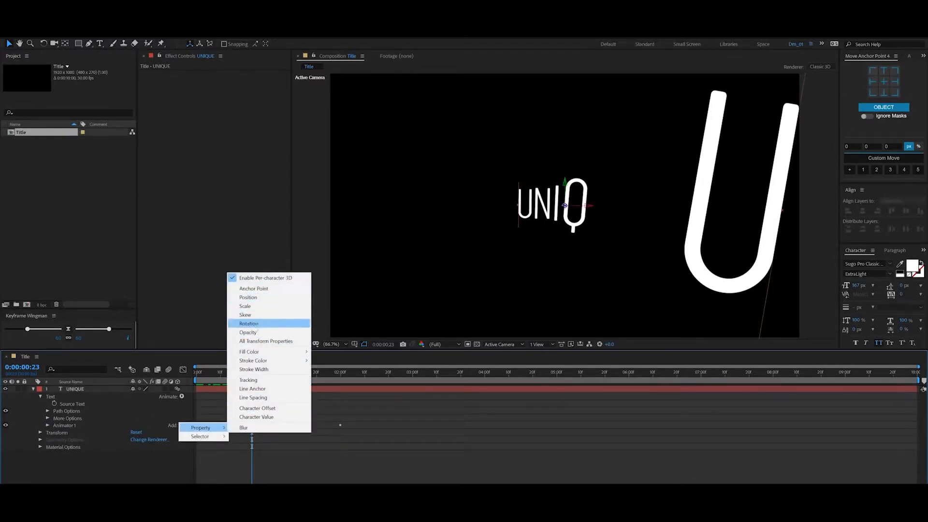
click(244, 428)
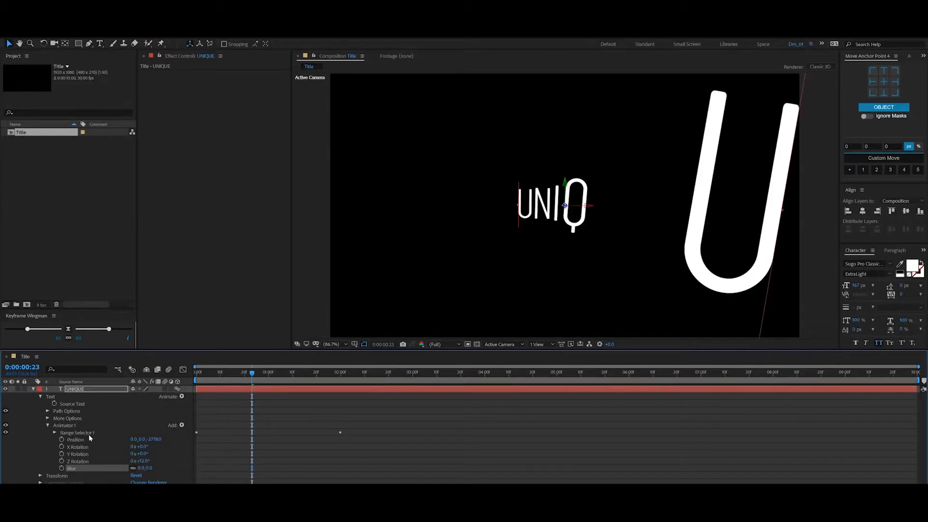
click(172, 458)
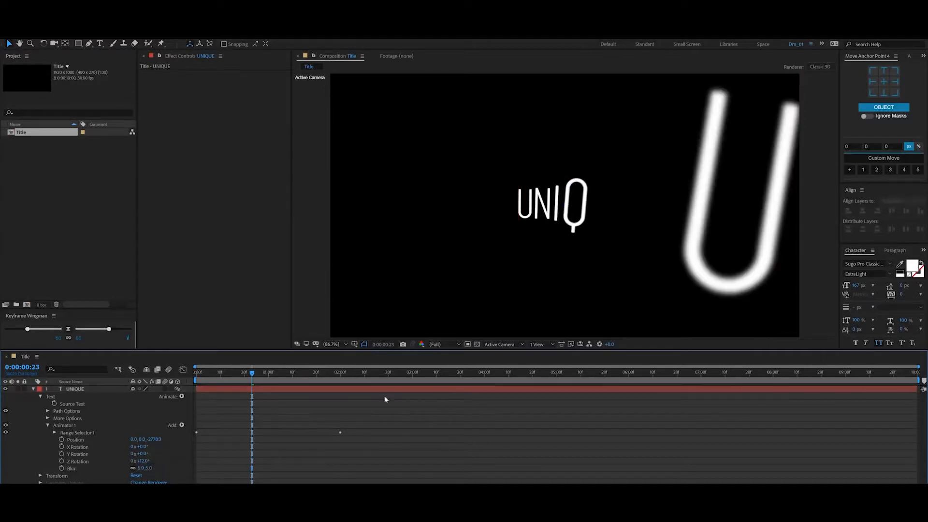
Increase Animator 1's Blur to 10.0 in both dimensions and preview the animation from the start.
mouse_move(245, 376)
mouse_down()
mouse_move(207, 383)
mouse_move(330, 393)
mouse_move(242, 390)
mouse_up()
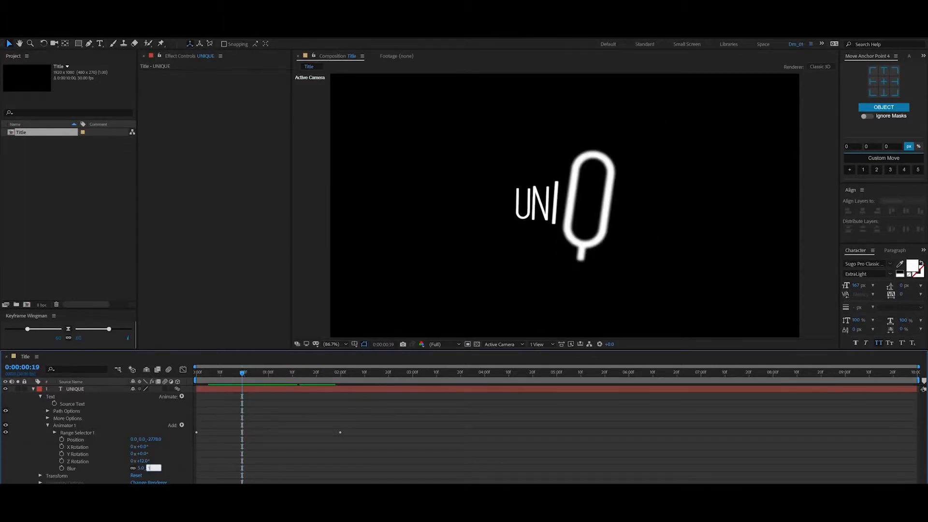
key(Return)
drag(236, 375, 174, 397)
key(space)
drag(309, 373, 256, 384)
drag(258, 383, 247, 378)
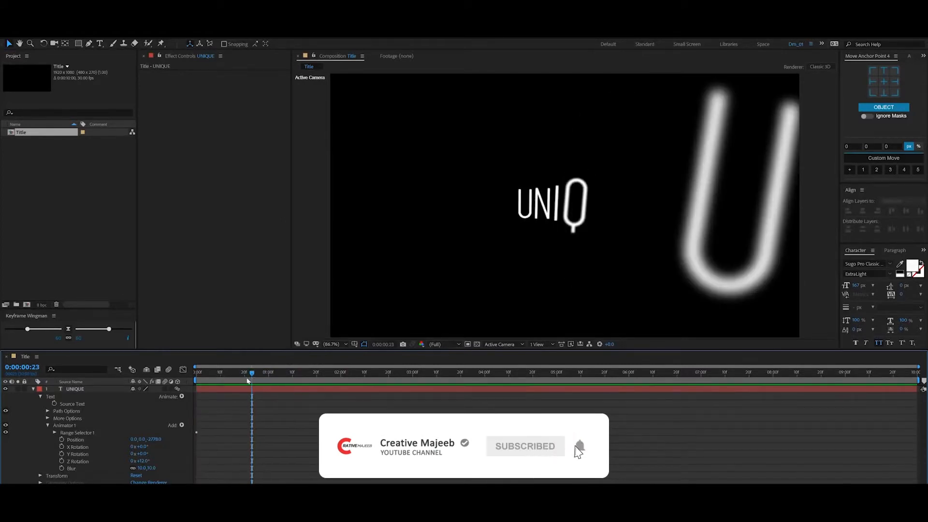
Turn on Randomize Order in the range selector's advanced settings and play the animation from the start.
click(55, 431)
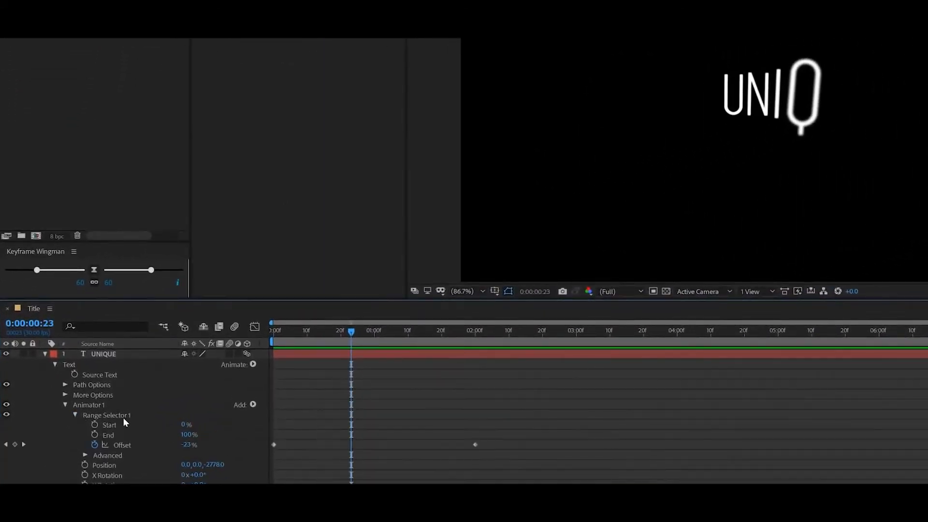
click(83, 454)
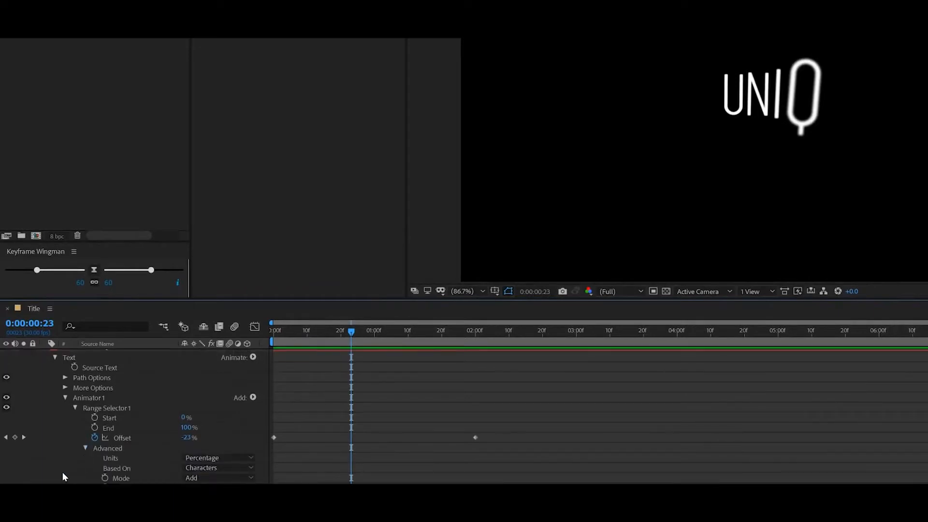
scroll(63, 476, down, 2)
click(187, 497)
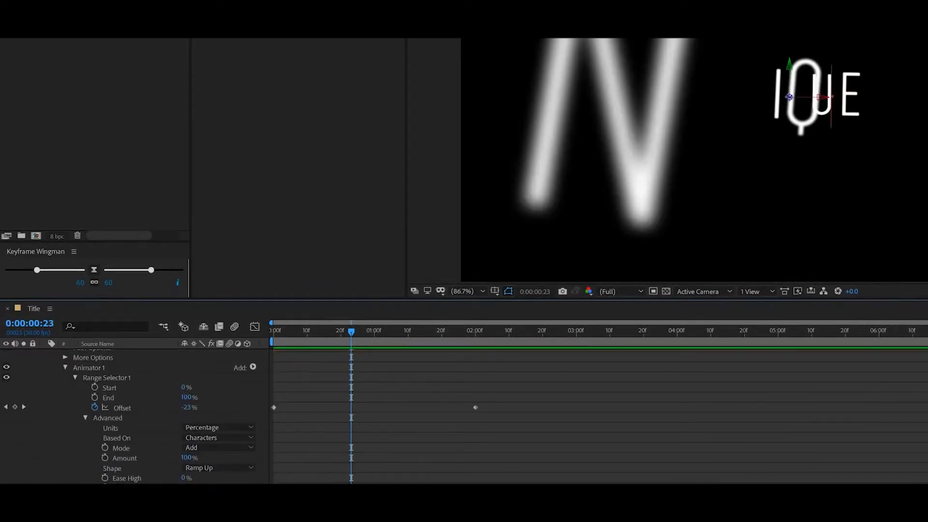
drag(340, 335, 256, 336)
key(space)
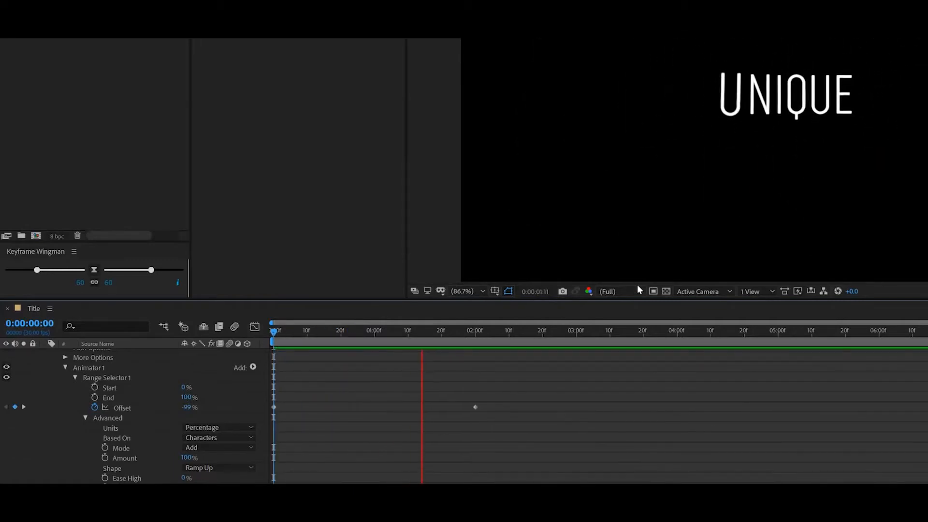
Adjust the range selector's Random Seed to change the order in which the letters arrive, and preview the animation.
drag(408, 332, 344, 376)
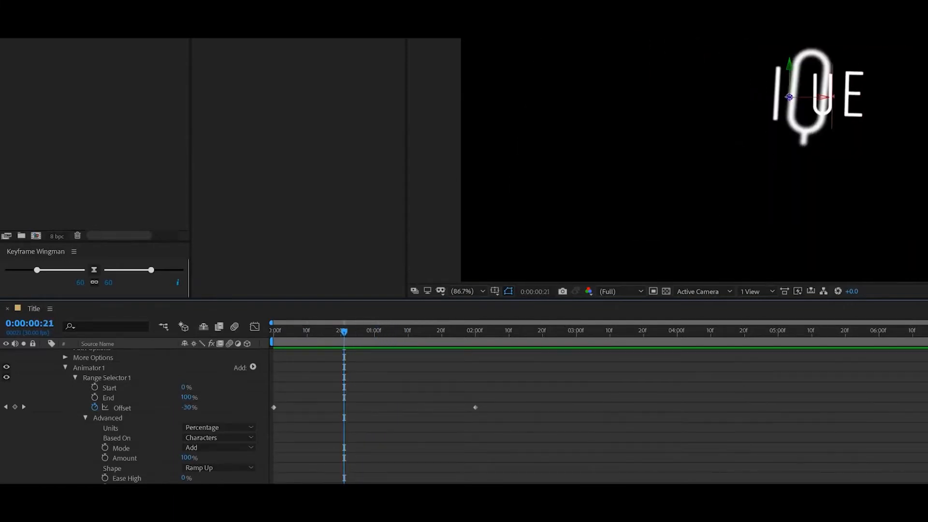
drag(184, 507, 213, 508)
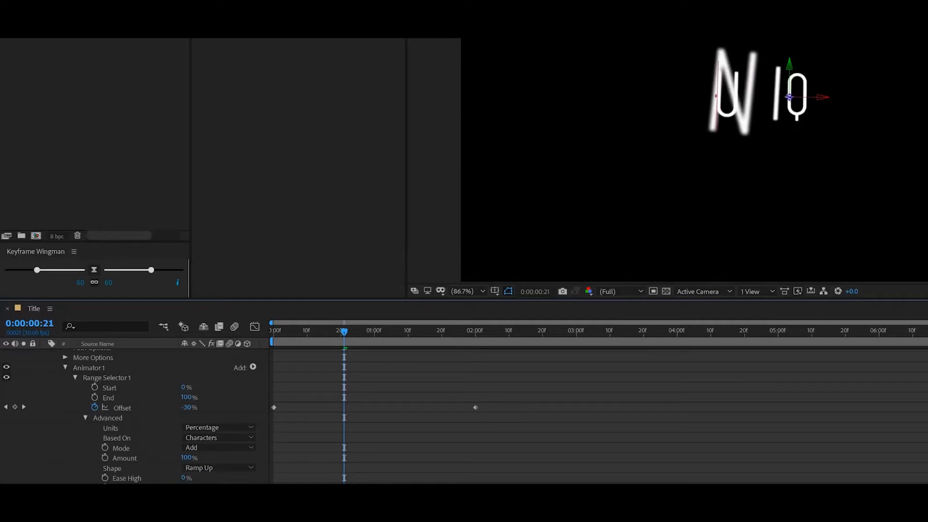
drag(344, 332, 384, 371)
drag(279, 404, 227, 402)
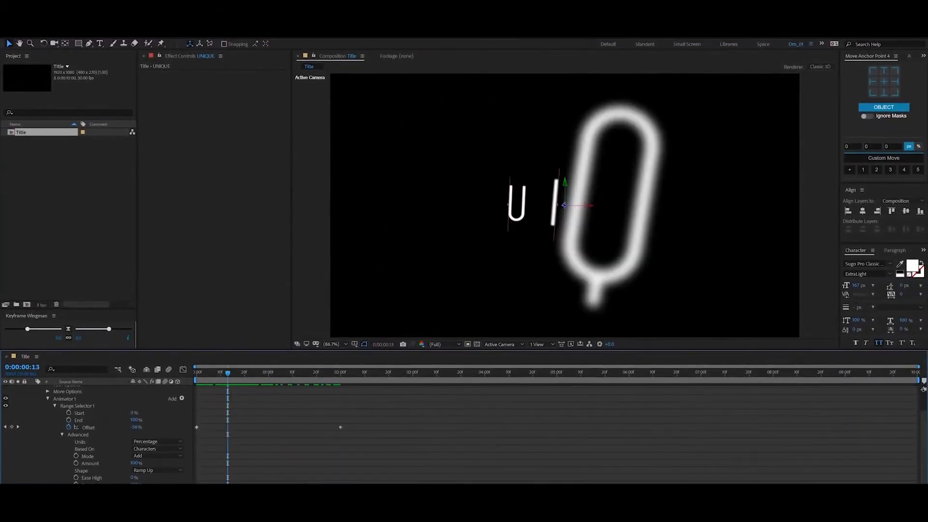
drag(235, 371, 391, 393)
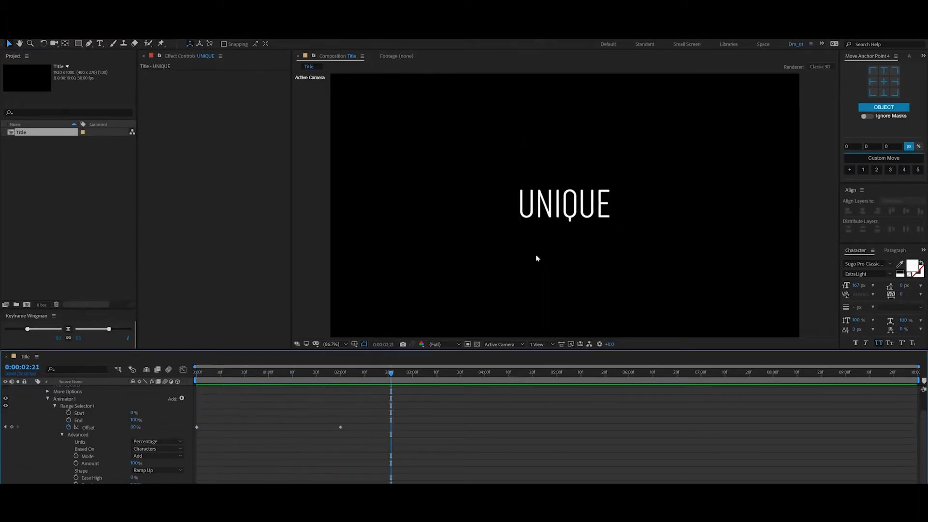
drag(343, 372, 377, 373)
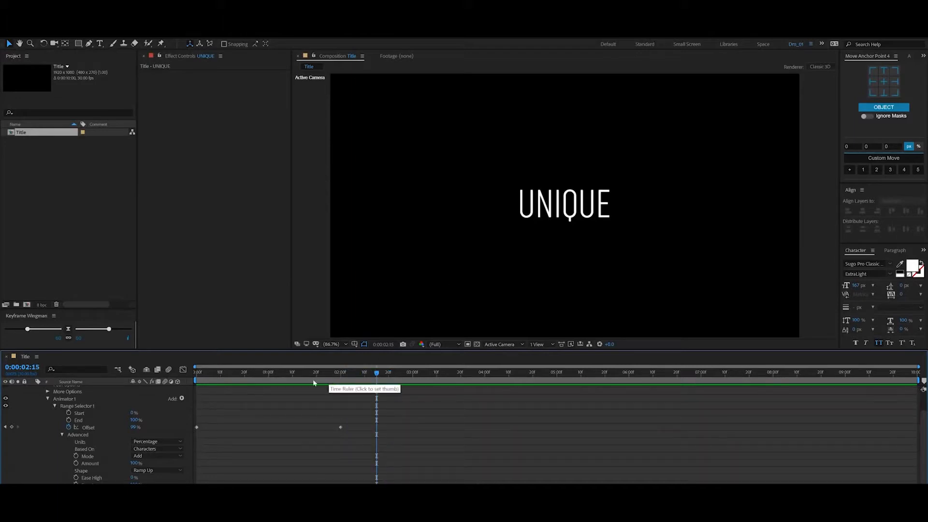
Save Animator 1 as an animation preset in the Toko user presets folder, with a file name starting "Un".
scroll(41, 396, up, 2)
click(33, 389)
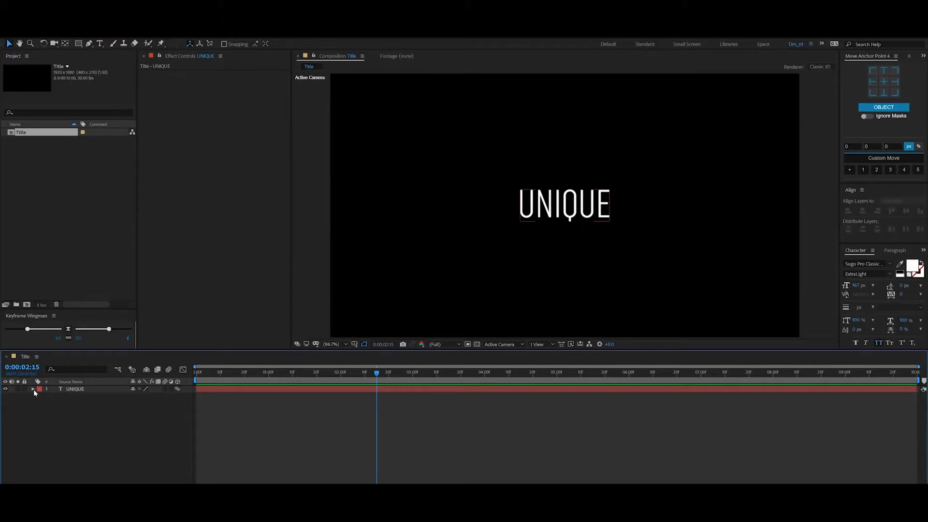
click(33, 390)
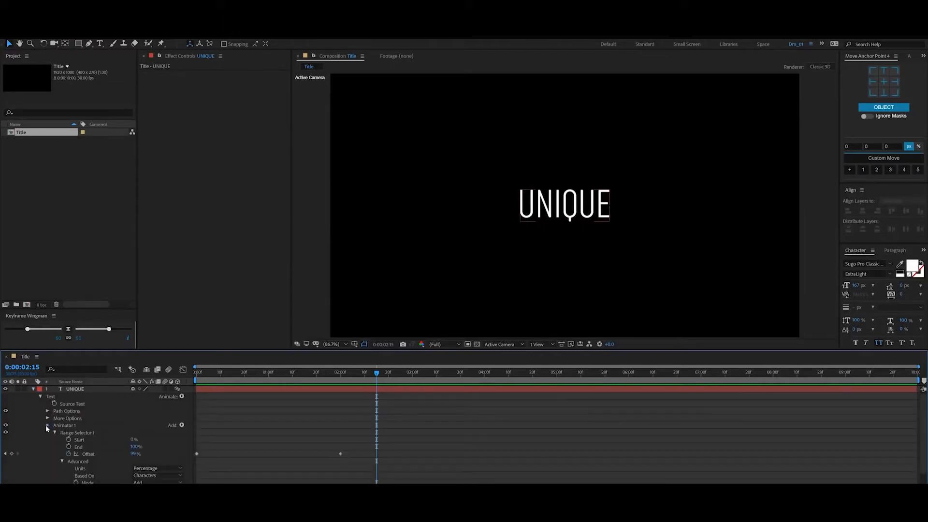
click(69, 426)
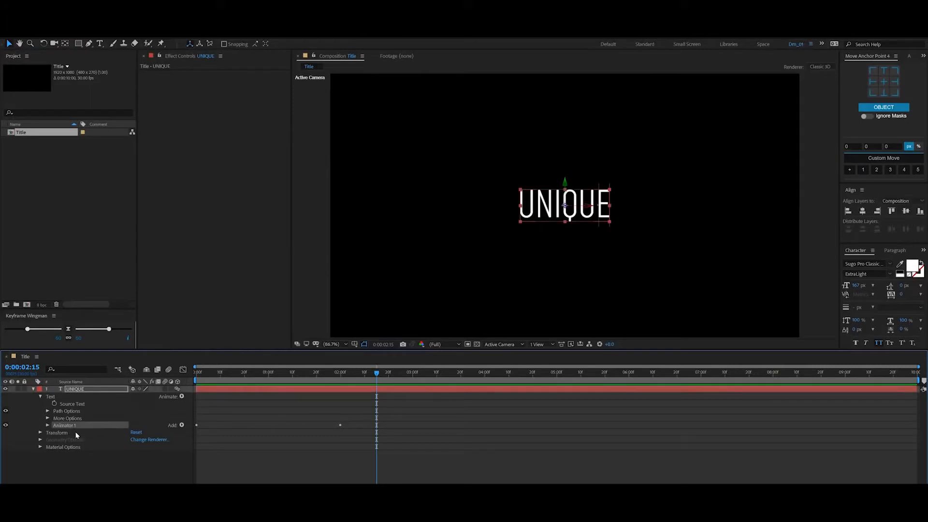
click(106, 39)
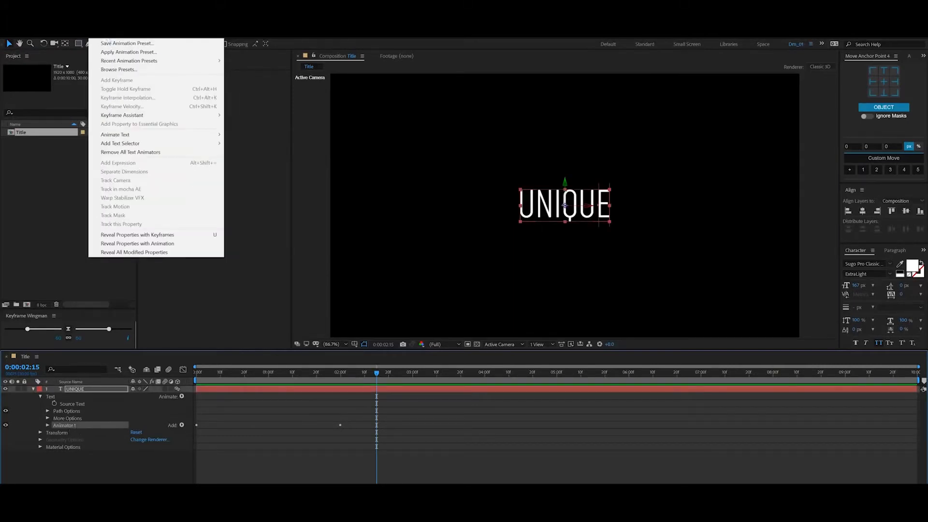
click(124, 43)
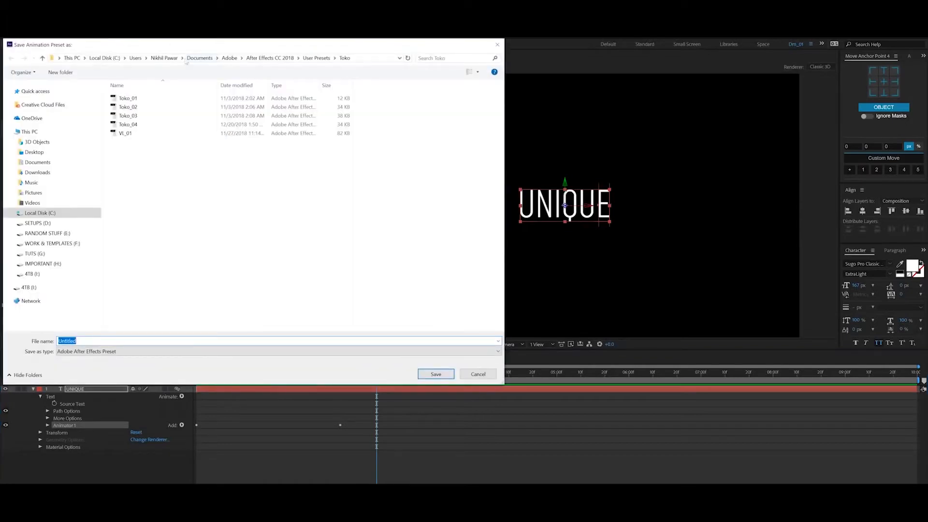
drag(161, 45, 210, 55)
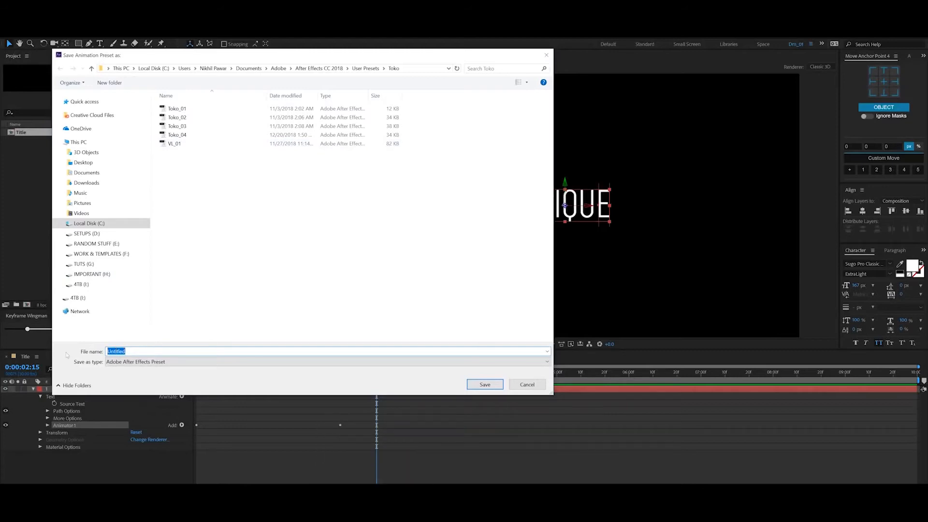
text(Un)
click(484, 384)
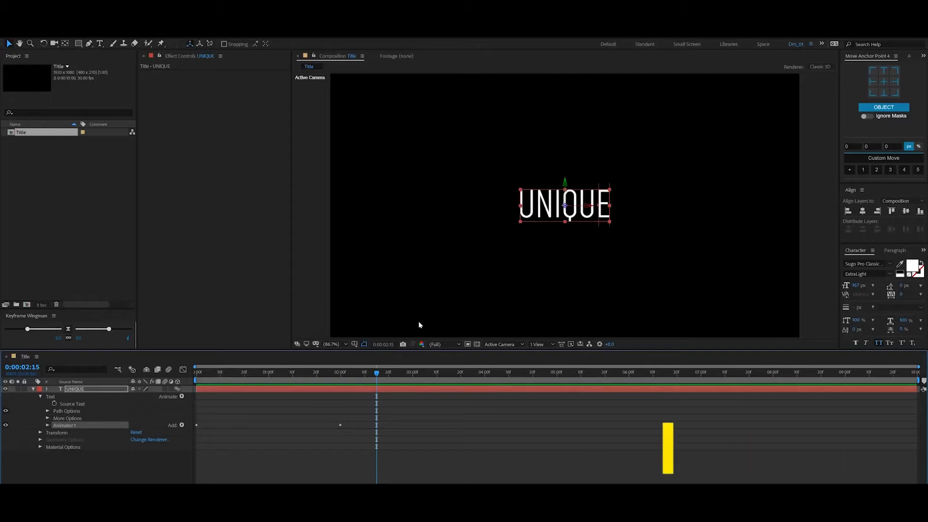
Collapse the UNIQUE layer's properties and hide the layer.
click(56, 471)
click(33, 389)
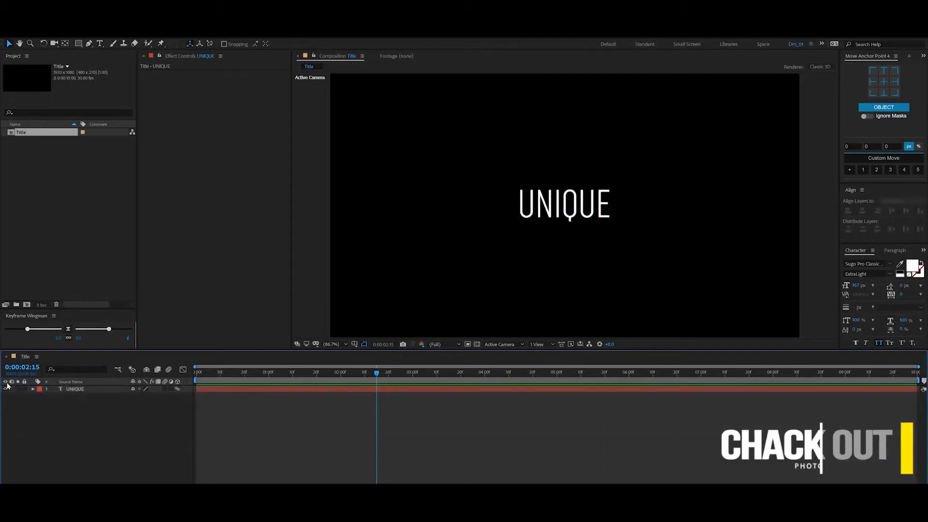
click(6, 388)
Create a new text layer reading TEXT ANIMATION in the Title composition.
click(99, 44)
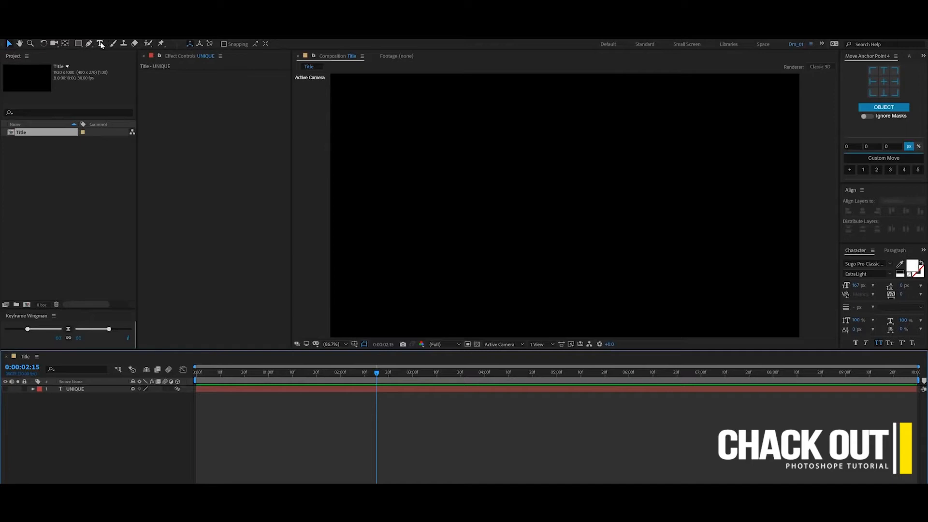
click(487, 200)
text(TE)
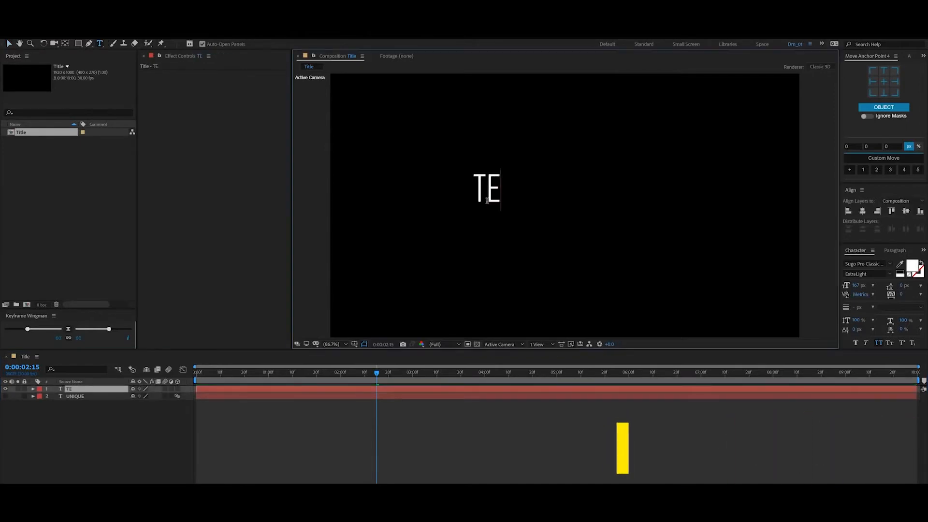
text(XT ANIMA)
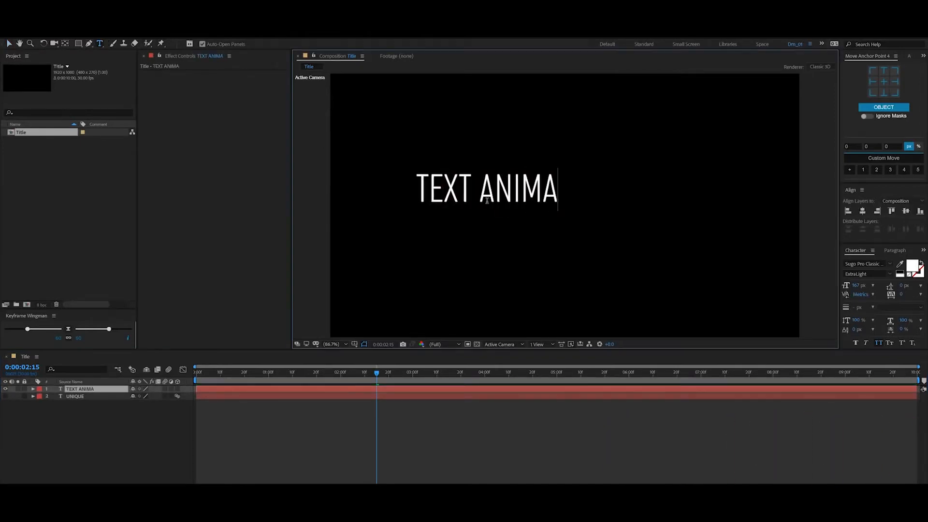
text(TION)
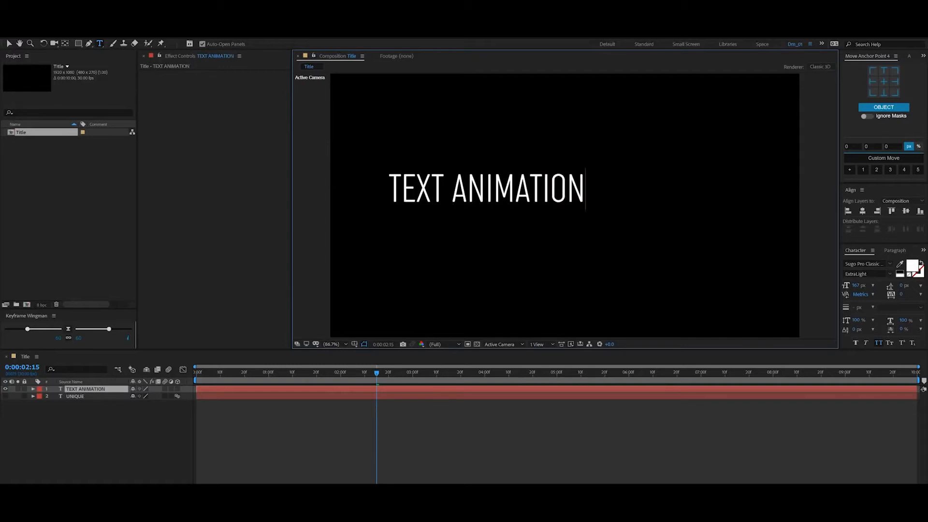
click(9, 43)
Center the TEXT ANIMATION layer's anchor point and align the layer horizontally and vertically to the middle of the composition.
click(884, 81)
key(Caps_Lock)
click(862, 211)
click(906, 211)
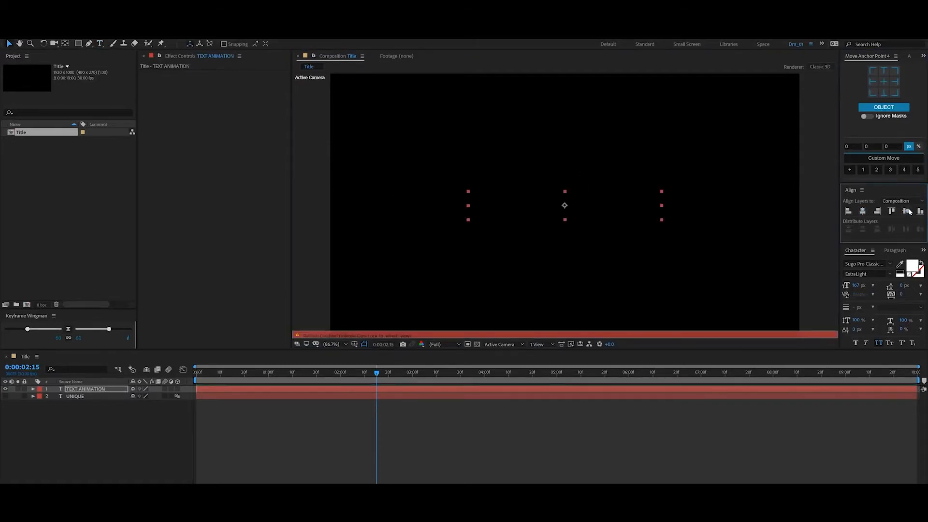
key(Caps_Lock)
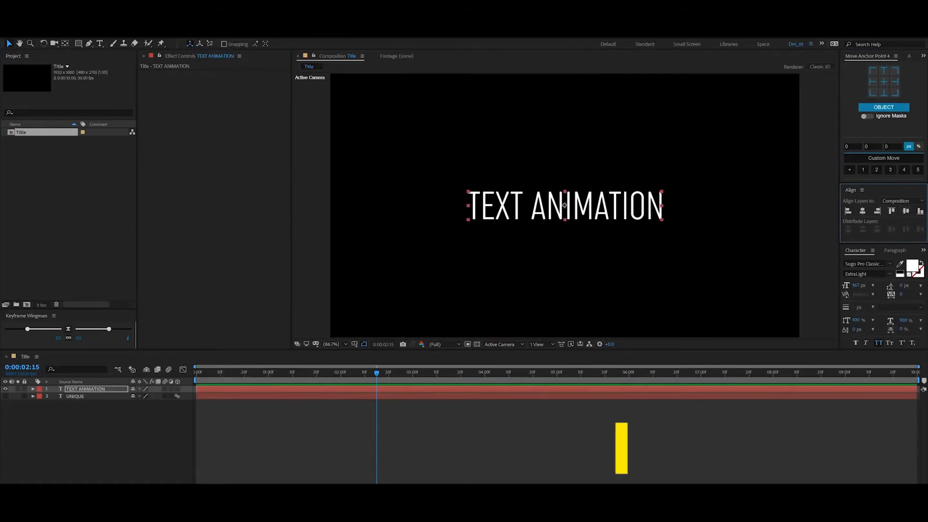
Apply the Unique preset from the Toko user presets to the TEXT ANIMATION layer at 0:00:00:00 and scrub through the animation.
key(alt+w)
click(168, 172)
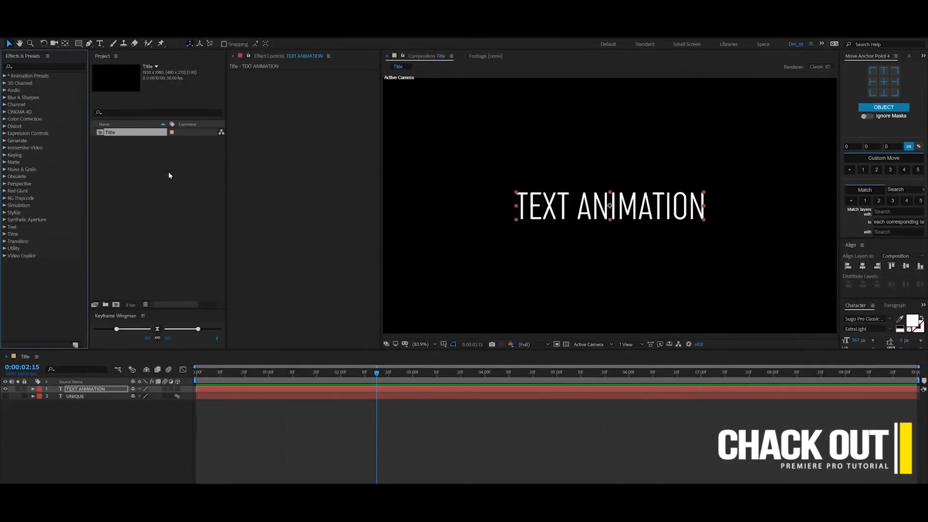
click(5, 76)
click(11, 90)
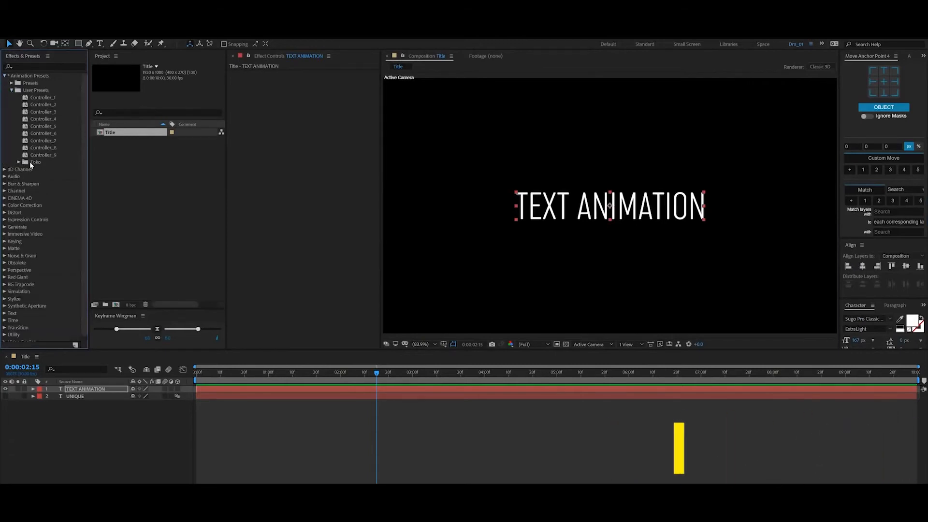
click(19, 163)
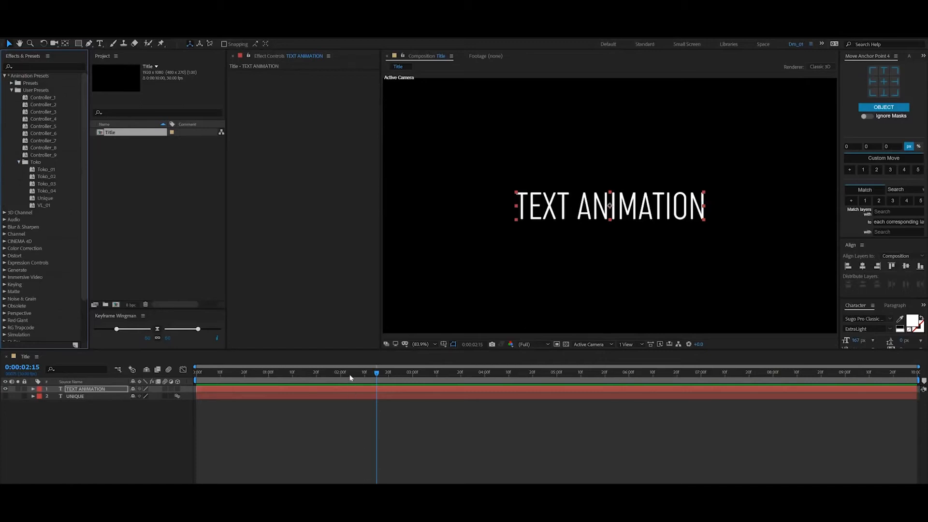
drag(378, 377, 197, 379)
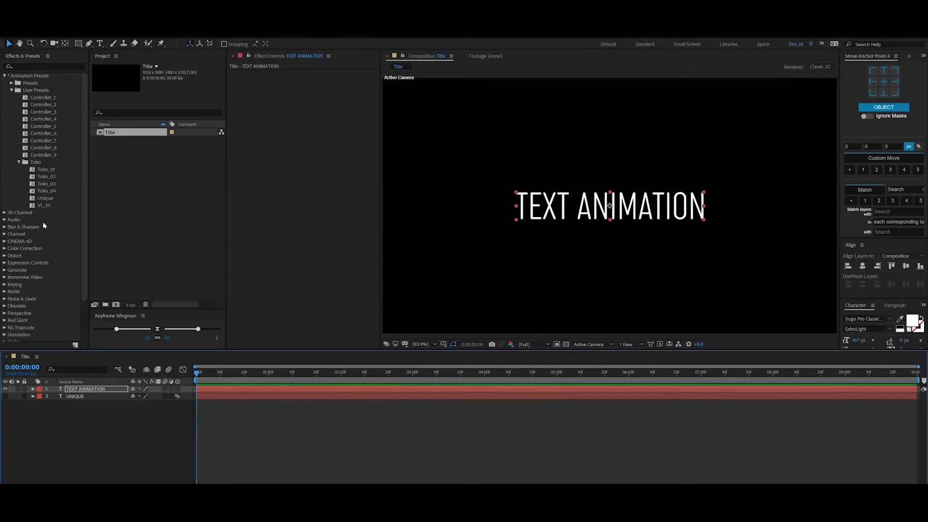
drag(46, 200, 94, 389)
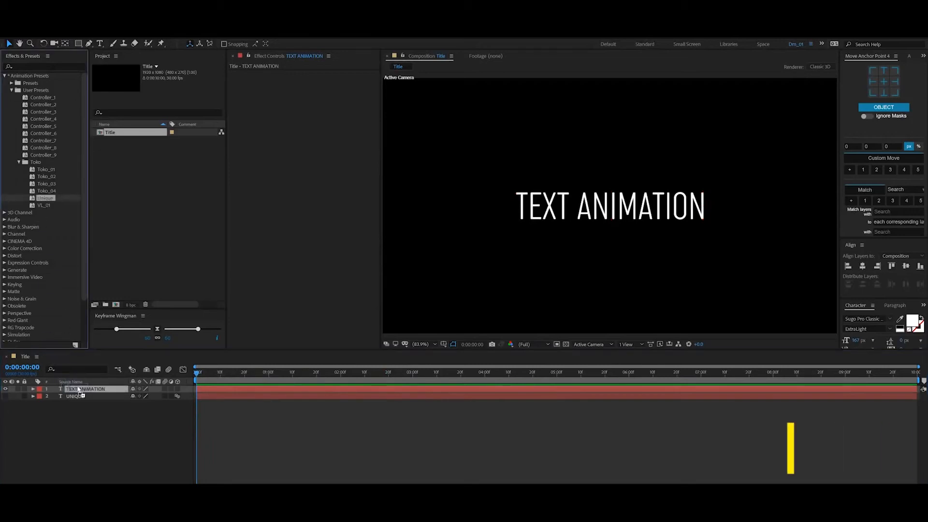
drag(198, 382, 373, 415)
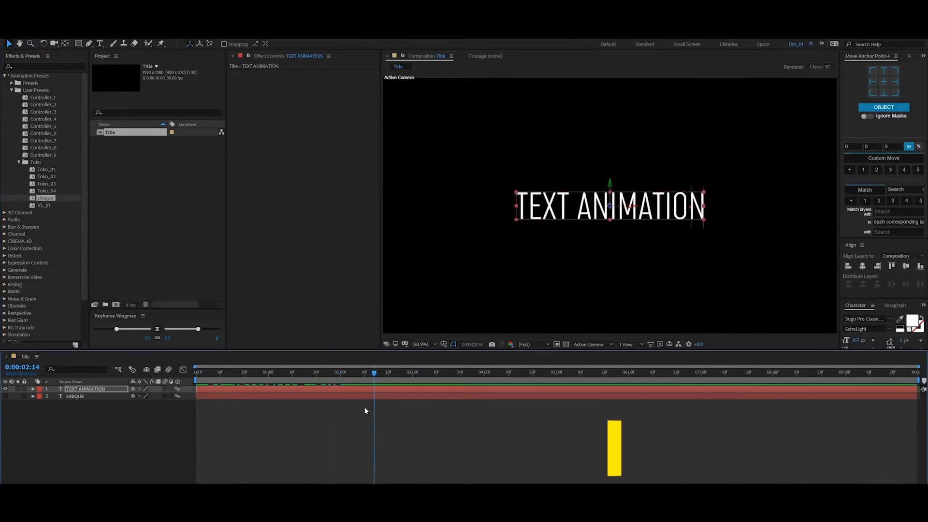